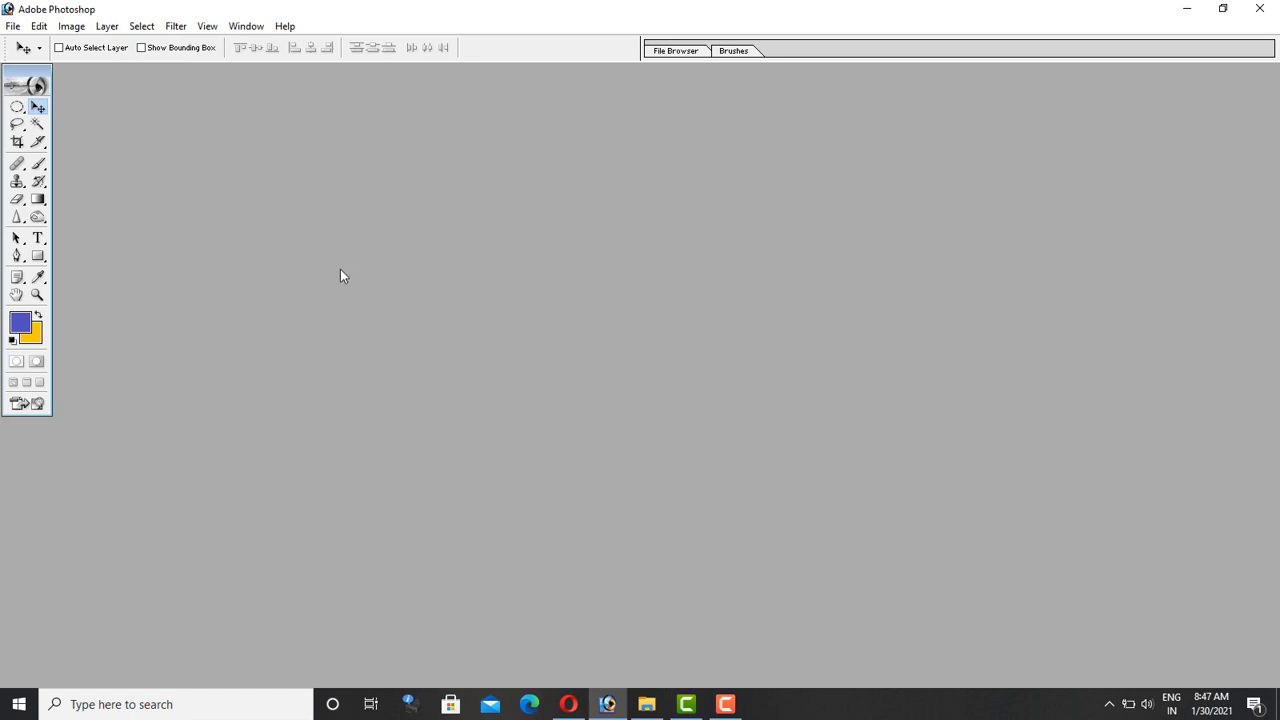
Open the photo IMG_20210124_162813.jpg from the Desktop and move its window toward the middle of the workspace.
key(ctrl+o)
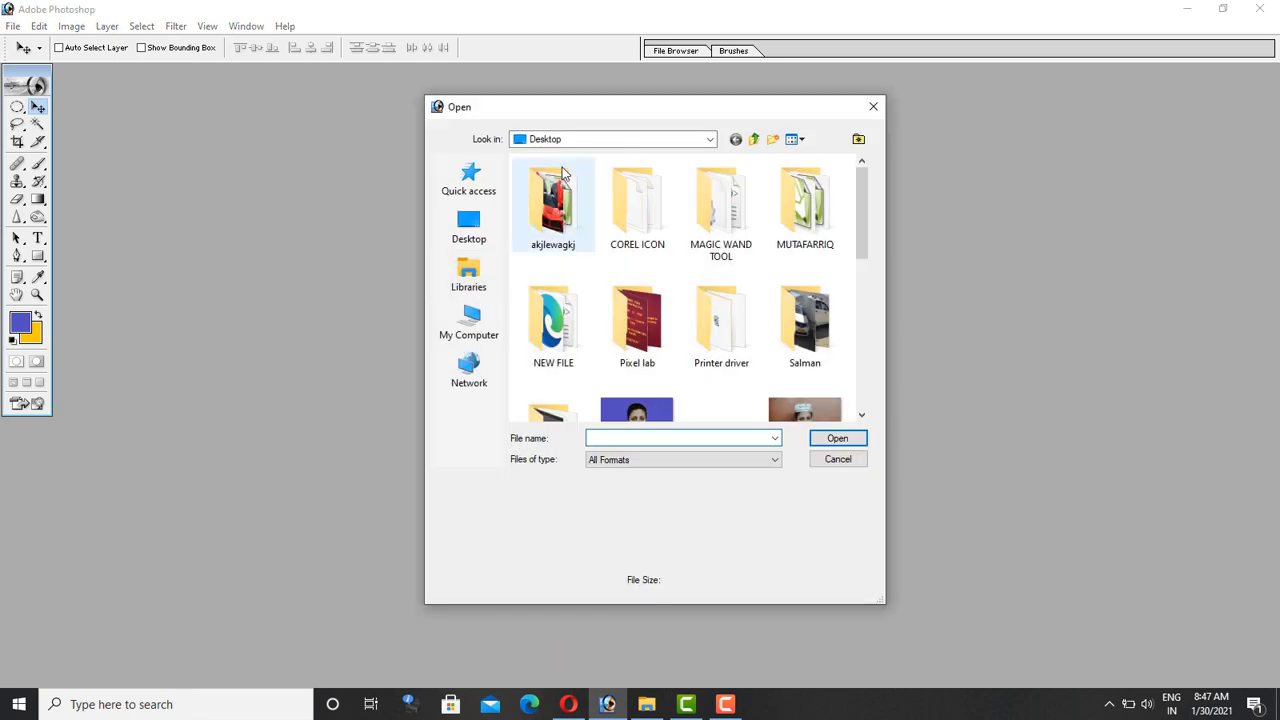
scroll(742, 320, down, 2)
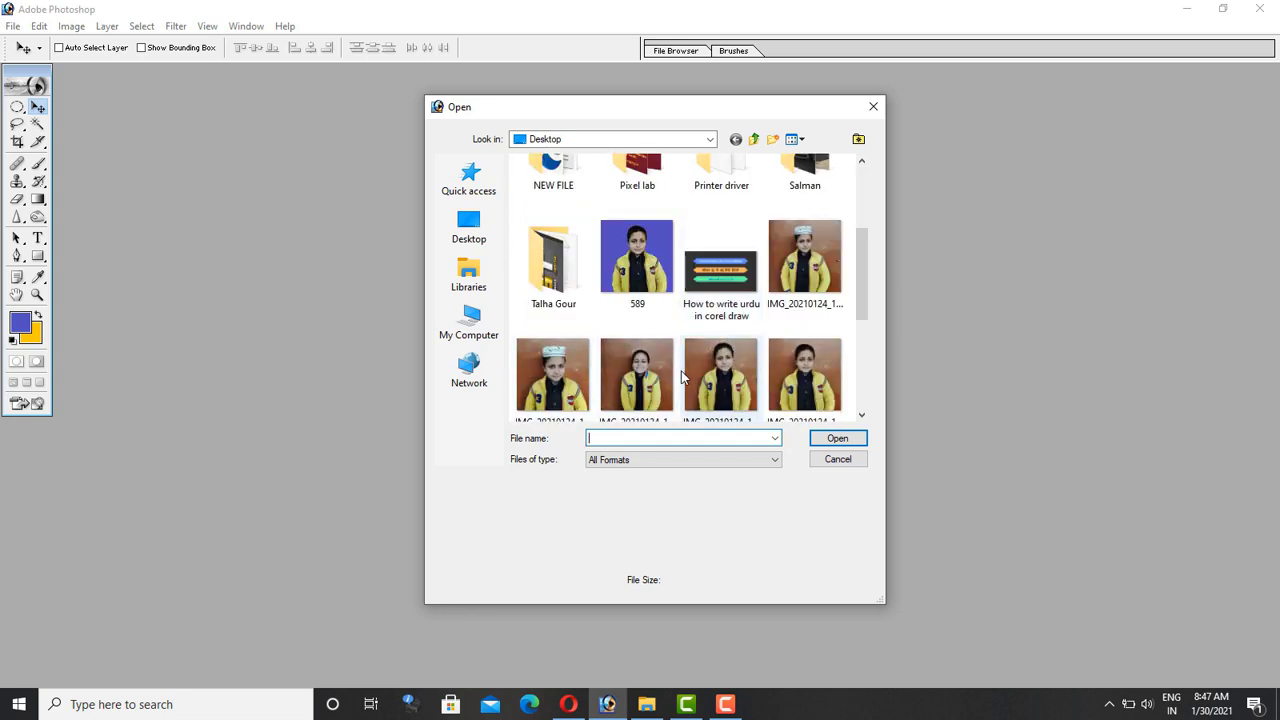
scroll(720, 365, down, 2)
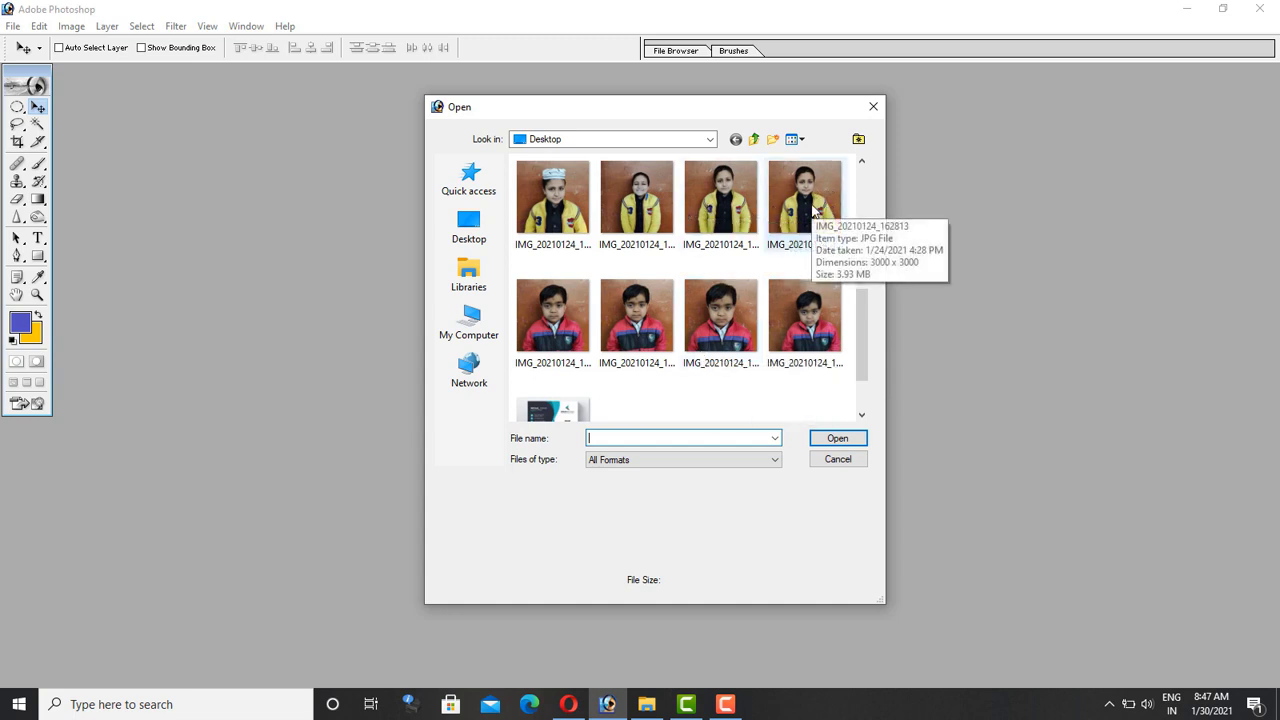
double_click(808, 200)
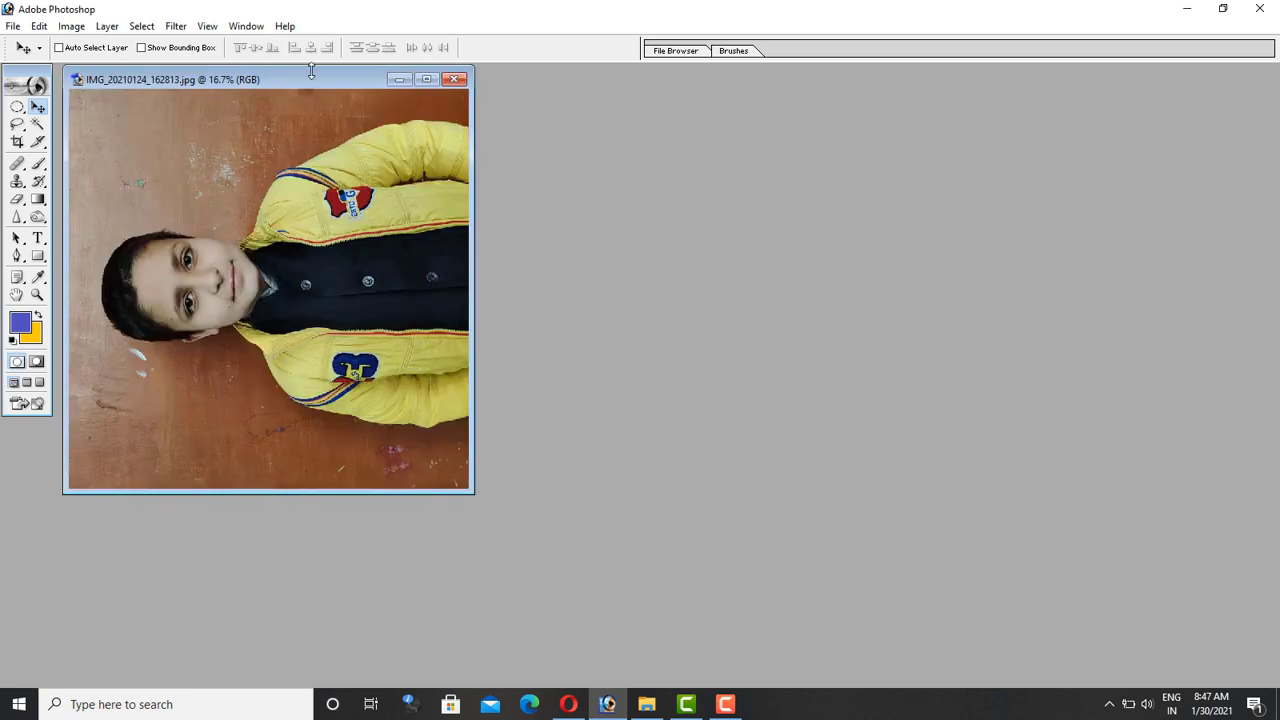
drag(313, 79, 601, 147)
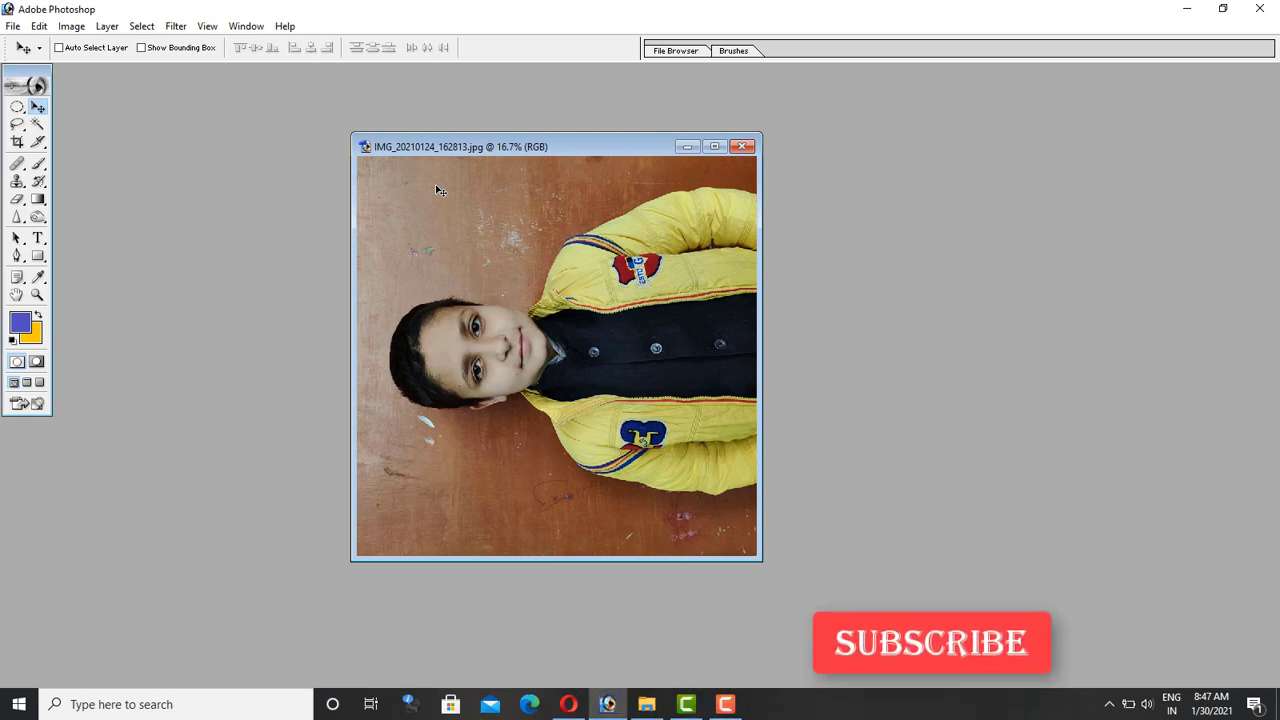
Duplicate the photo under the name IMG_20210124_162813 copy and close the original image.
right_click(574, 148)
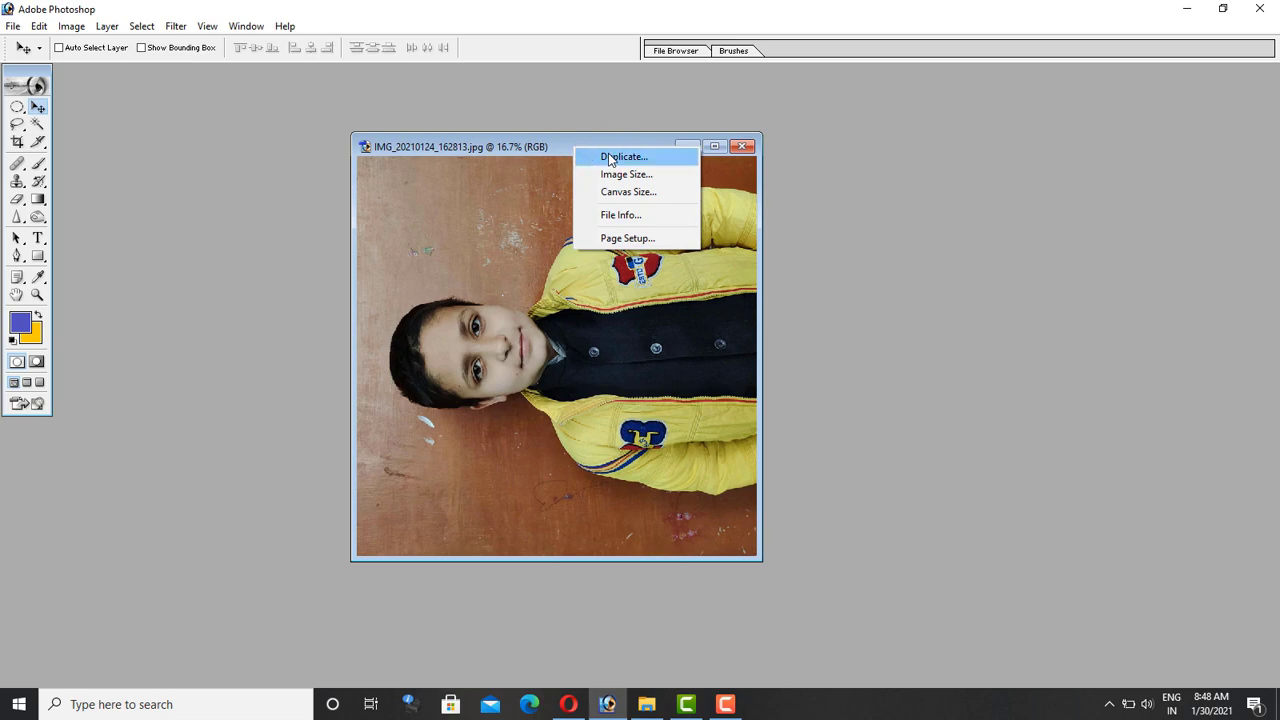
click(616, 158)
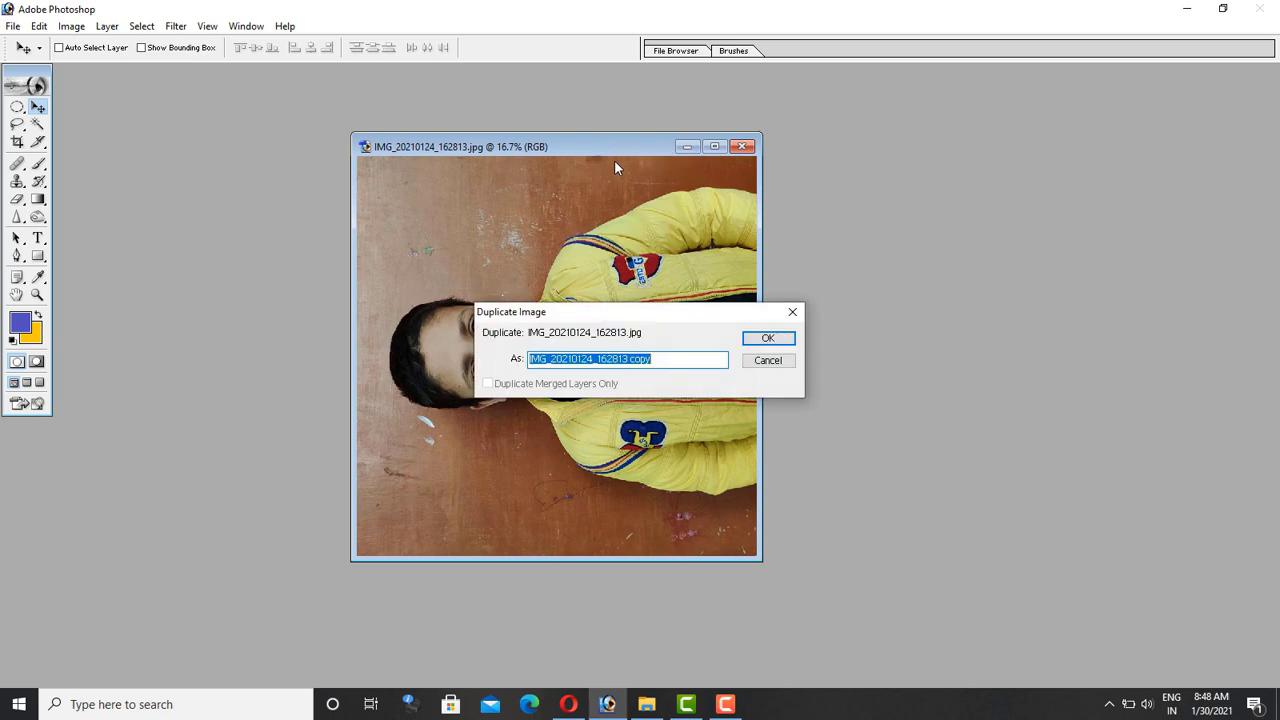
click(766, 340)
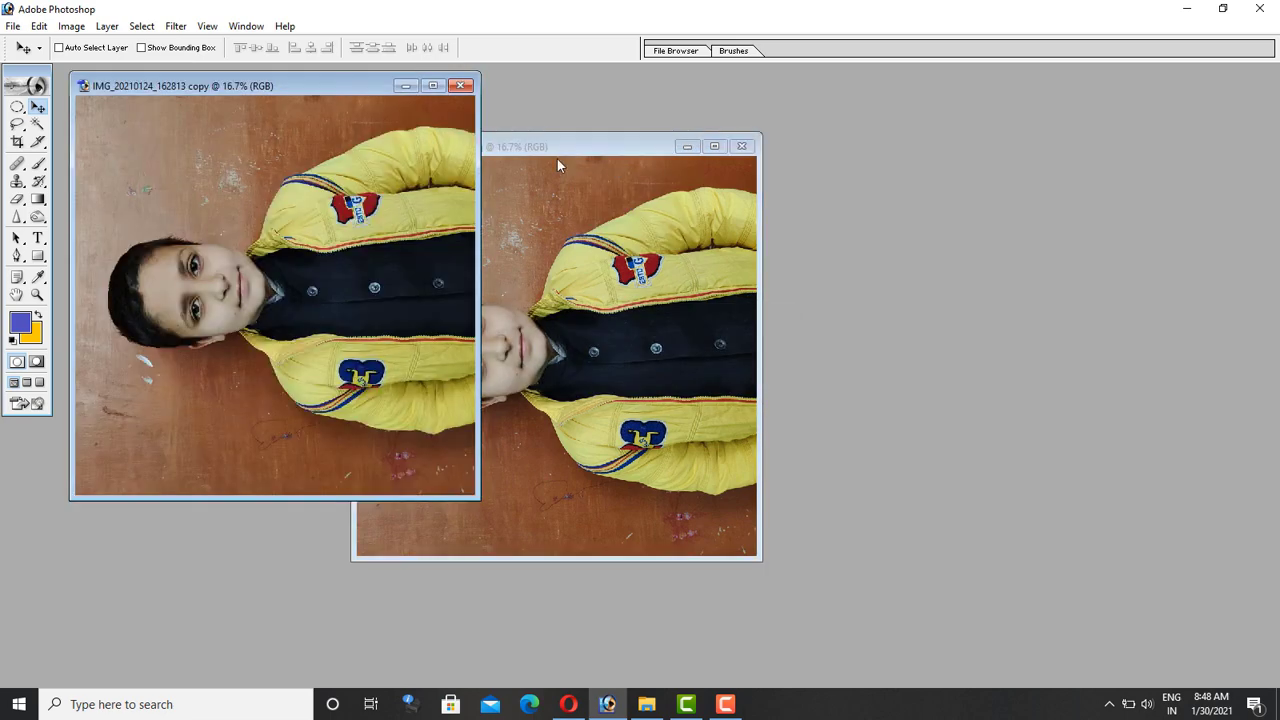
click(636, 148)
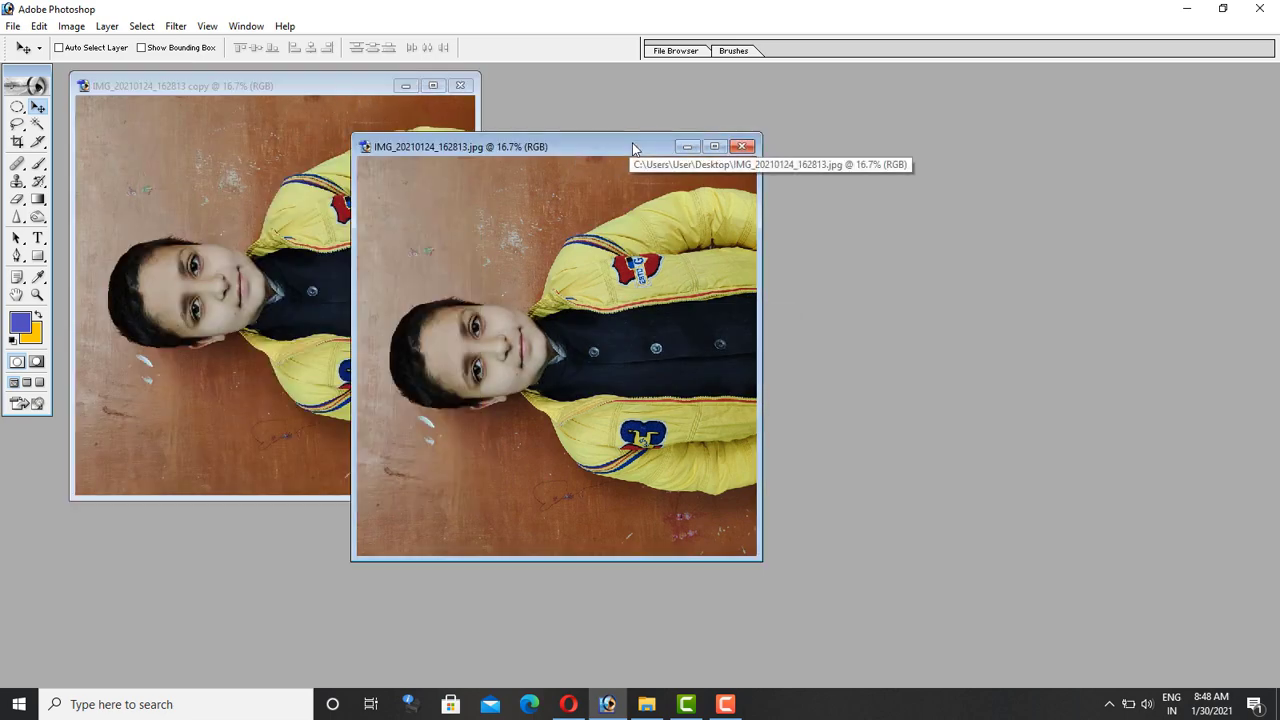
click(741, 148)
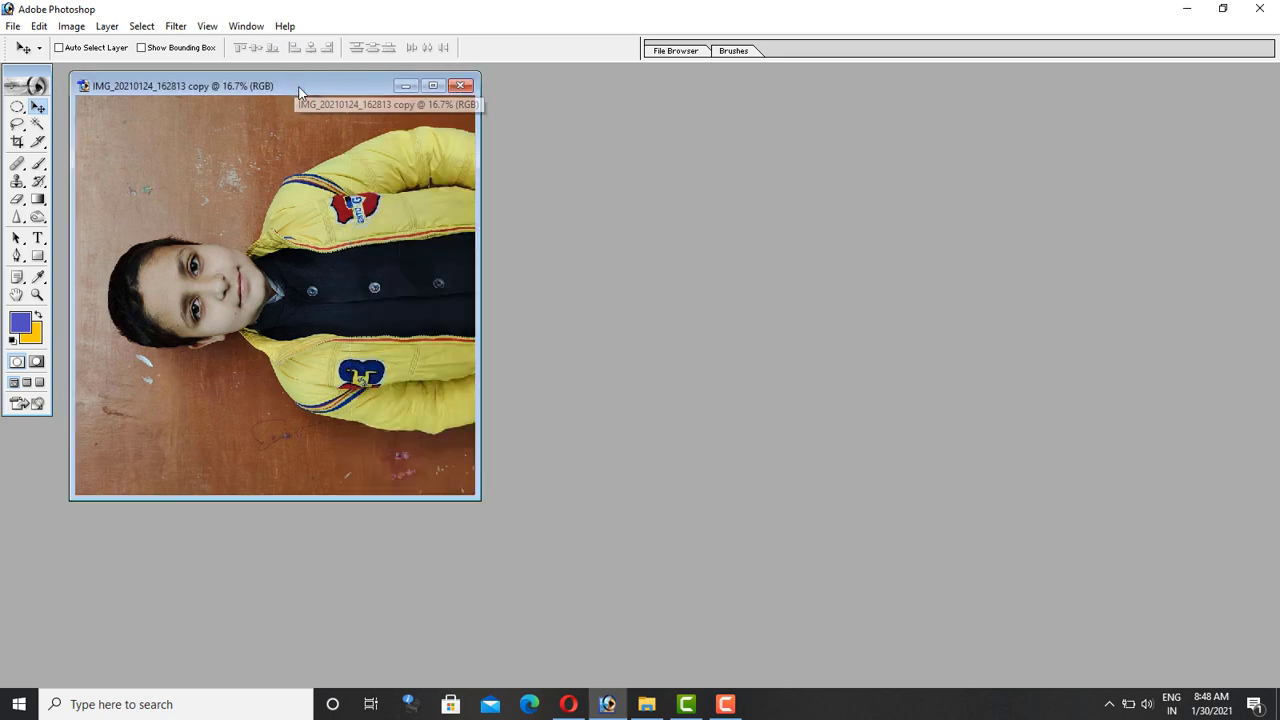
Maximize the duplicate's window and rotate the canvas 90° CW so the boy stands upright.
drag(298, 86, 589, 154)
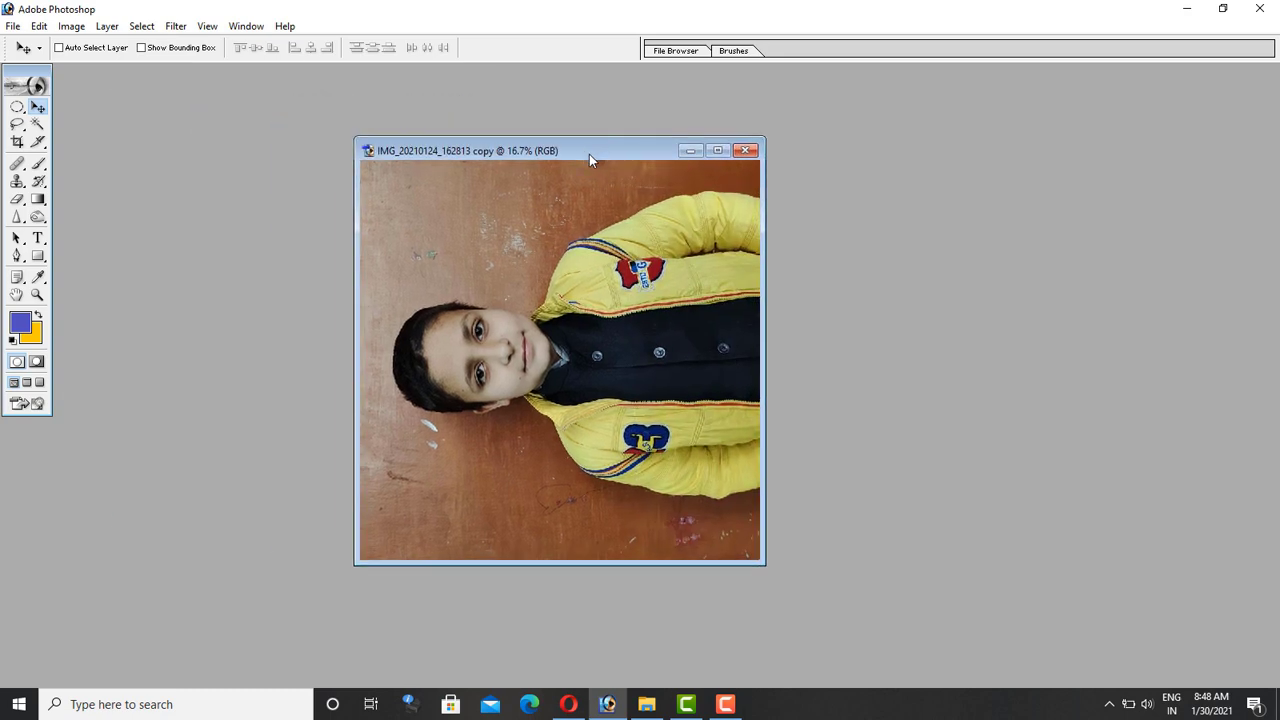
click(719, 151)
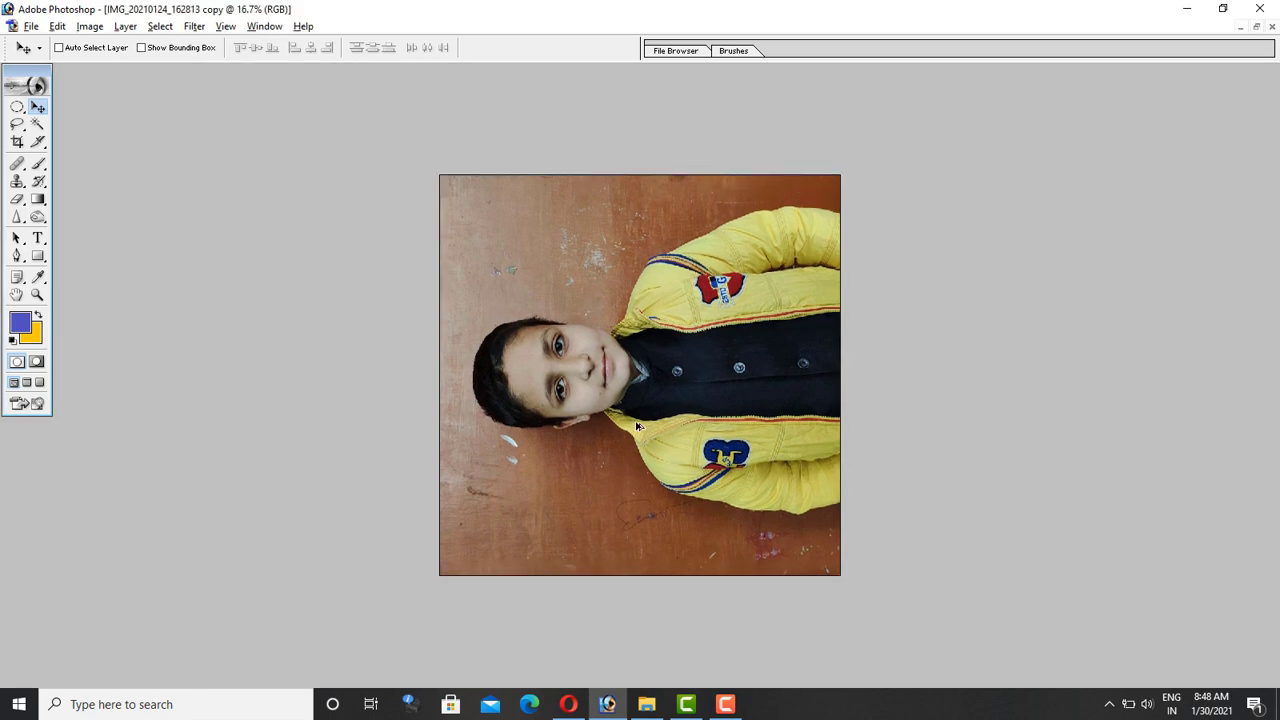
scroll(636, 422, down, 2)
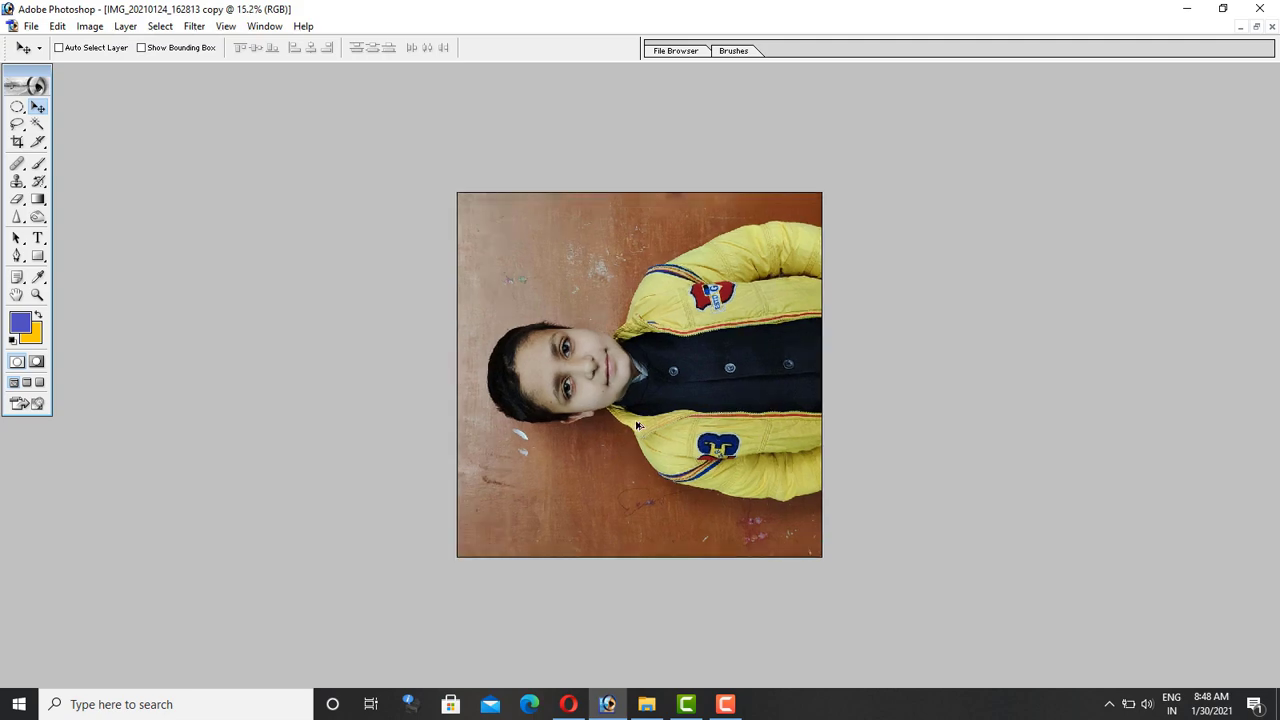
scroll(636, 422, up, 5)
scroll(628, 414, up, 2)
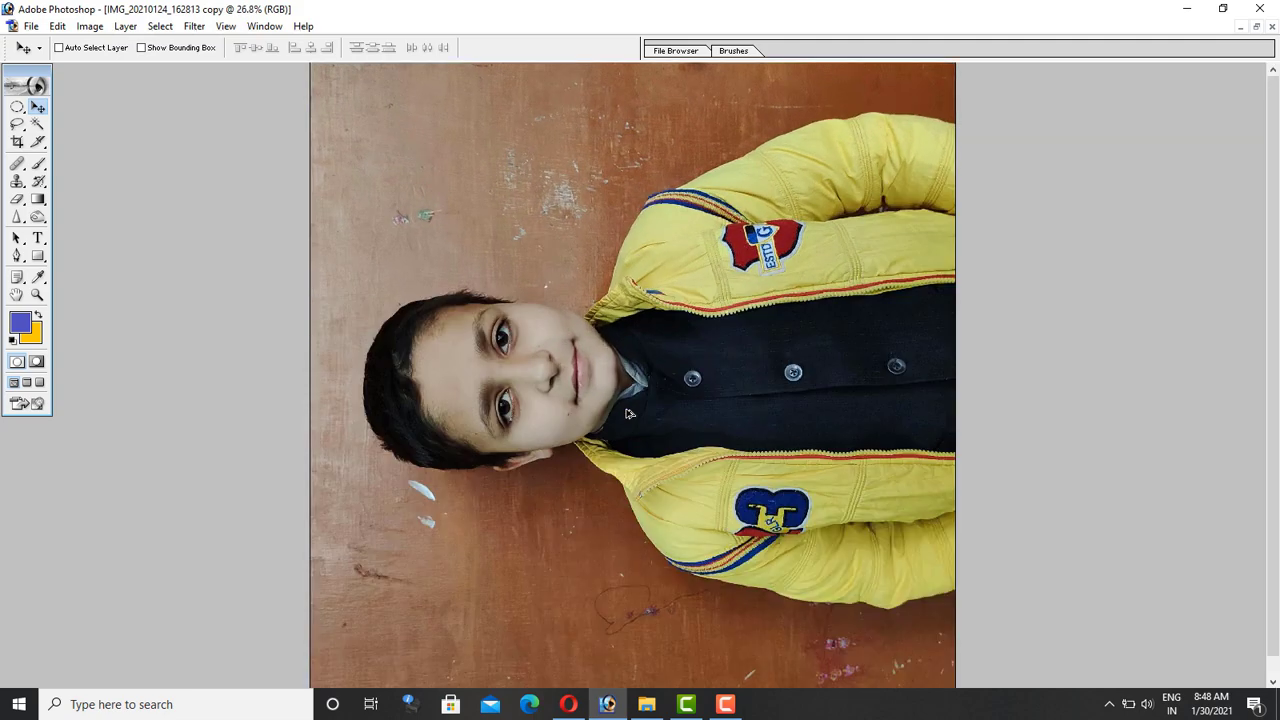
scroll(628, 414, down, 1)
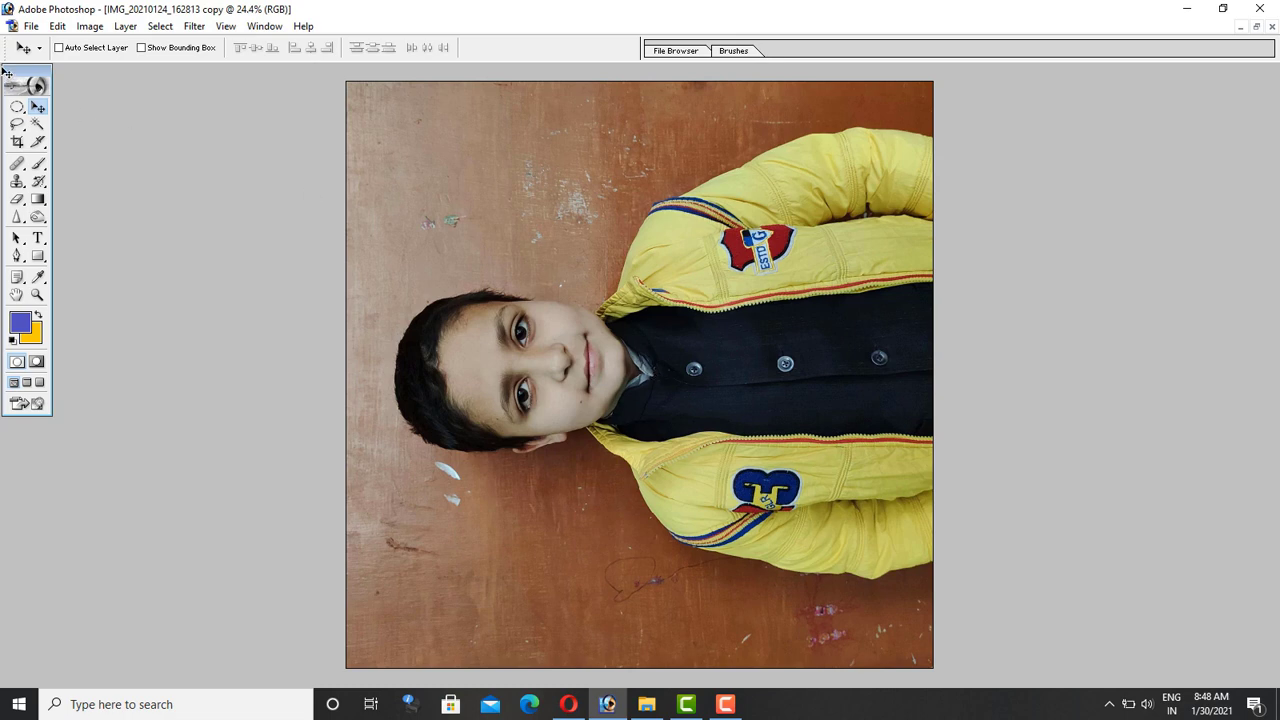
click(88, 27)
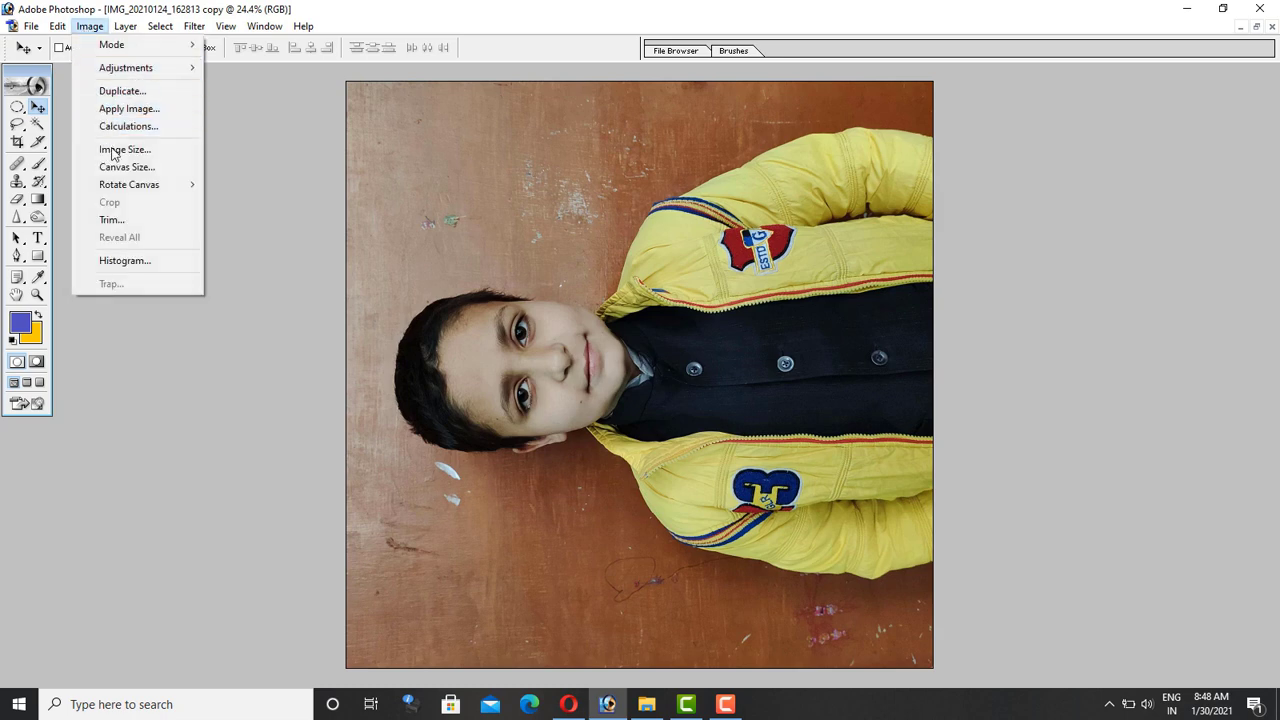
mouse_move(128, 188)
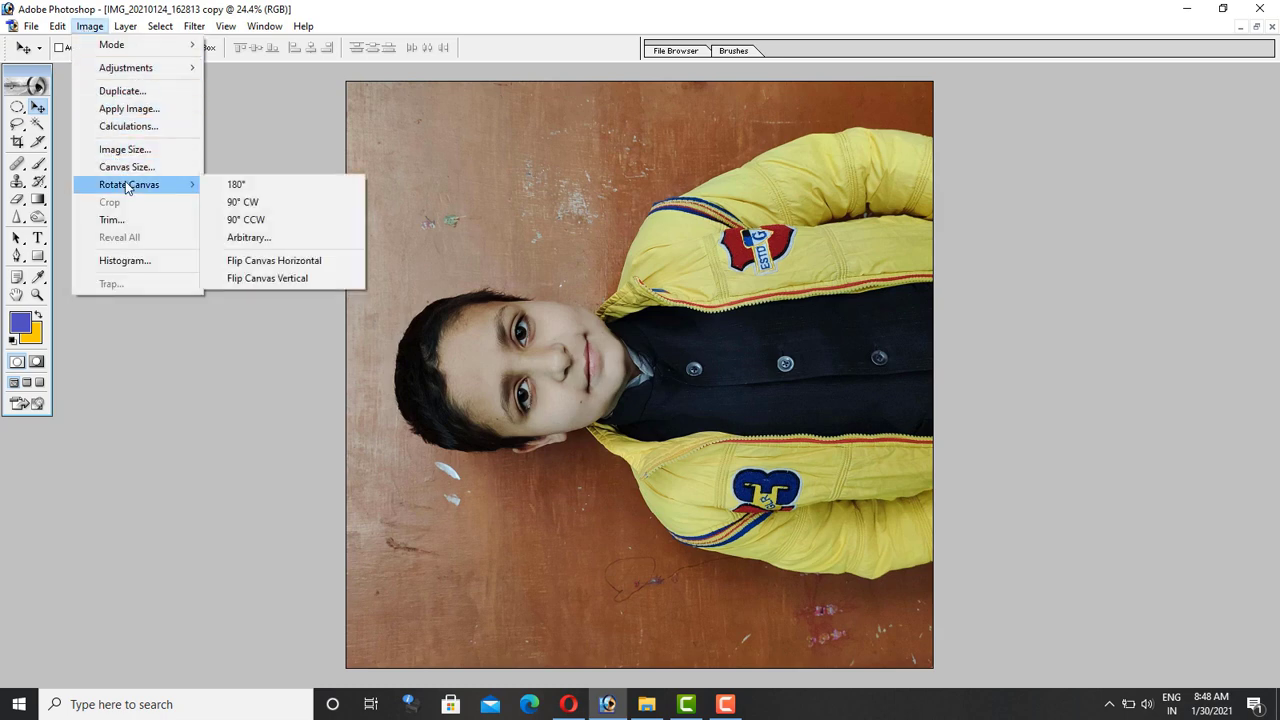
click(254, 203)
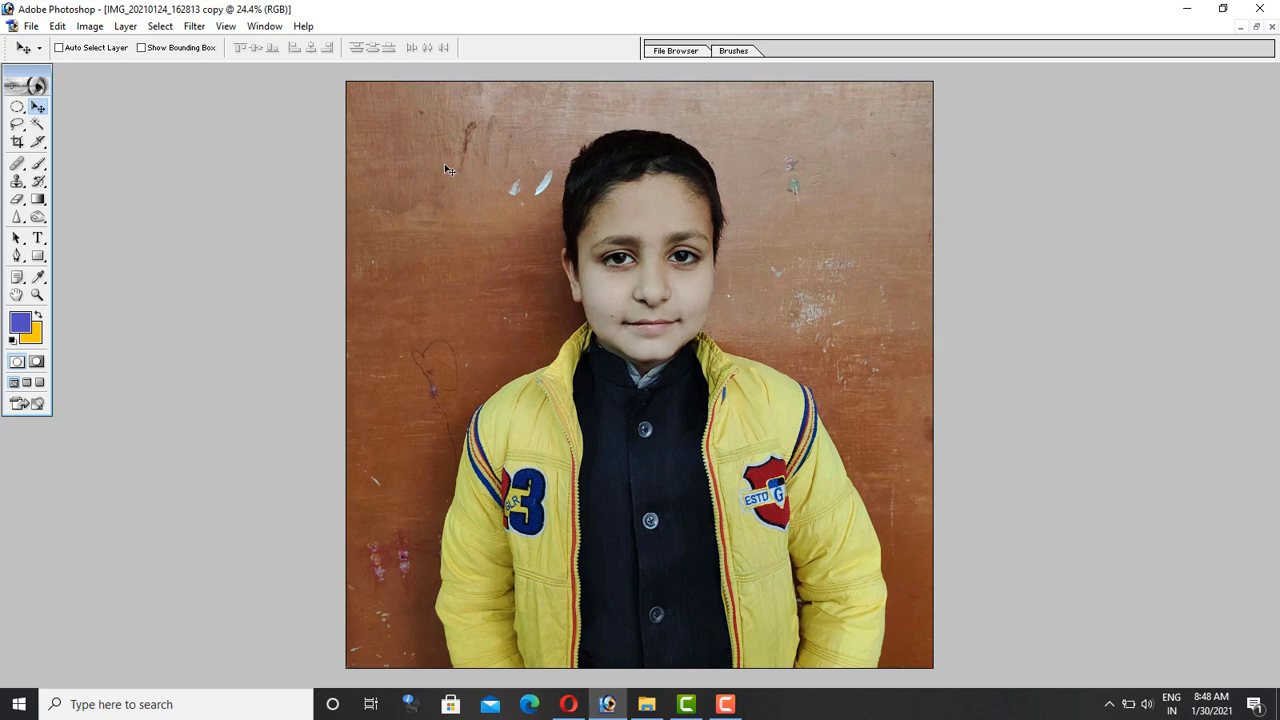
Select the brown wall around the boy with the Magic Wand at tolerance 25, adding each differently shaded area to the selection.
click(38, 123)
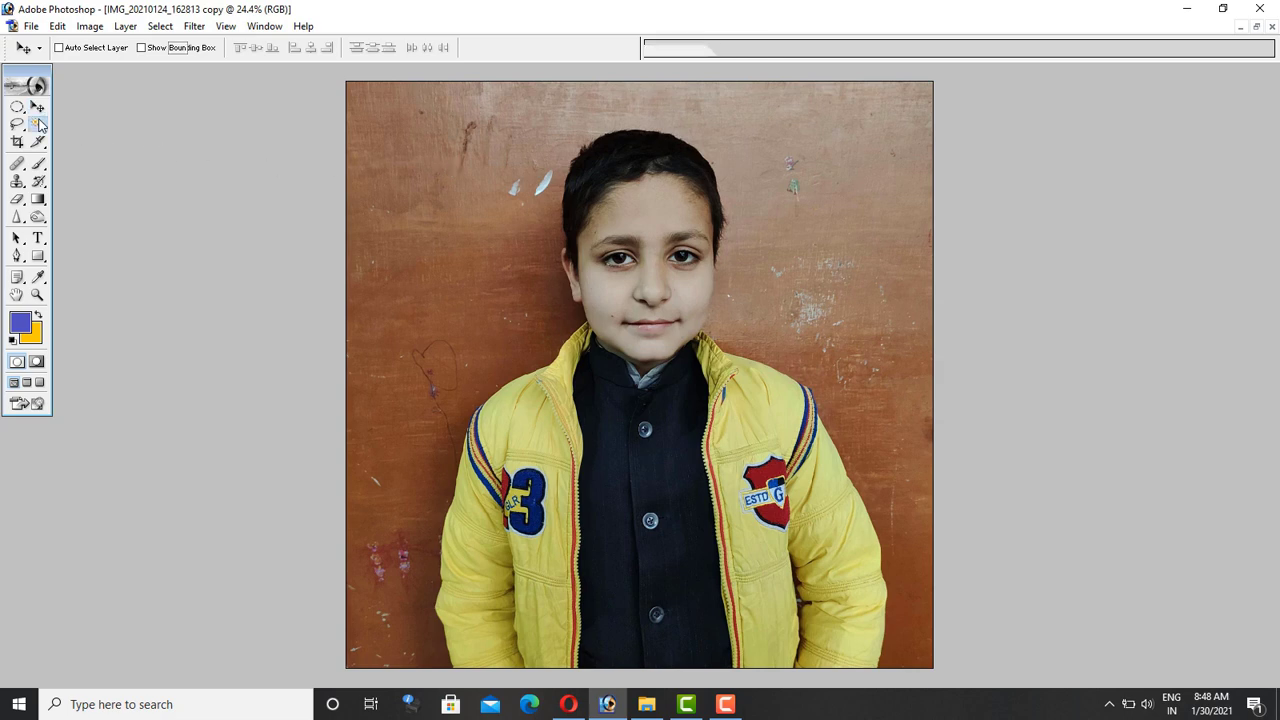
click(380, 118)
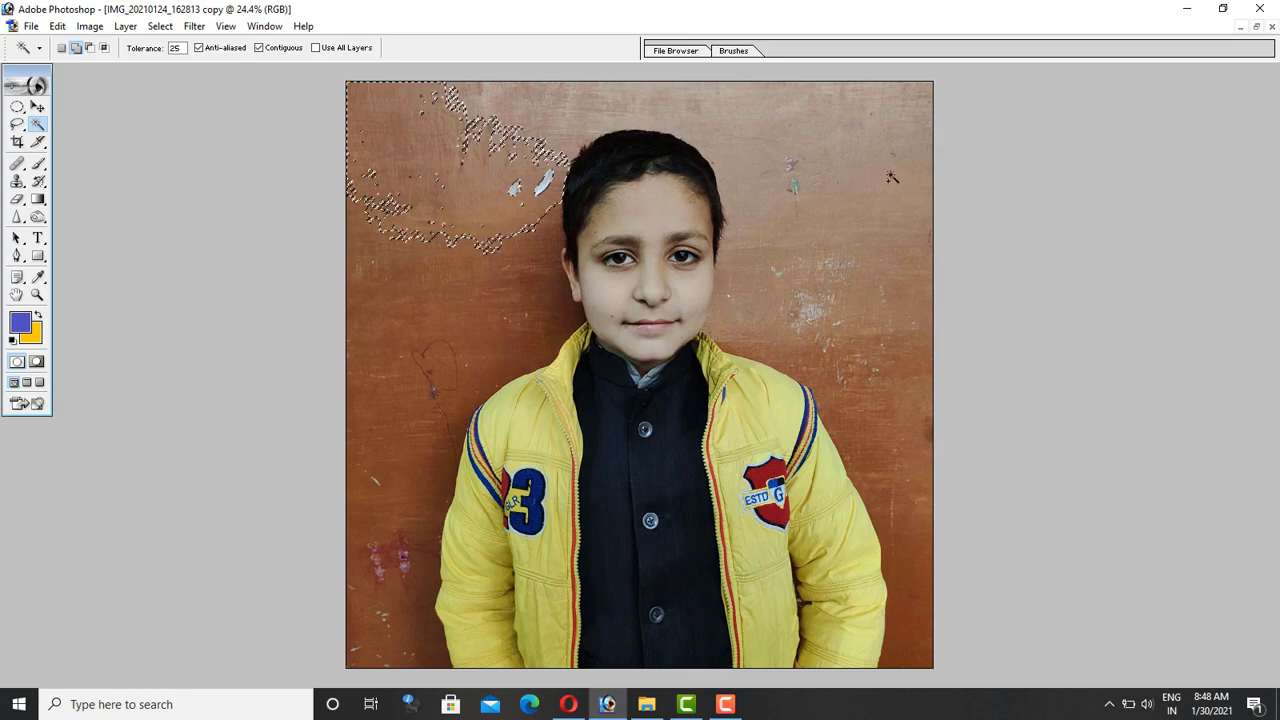
click(883, 305)
click(897, 272)
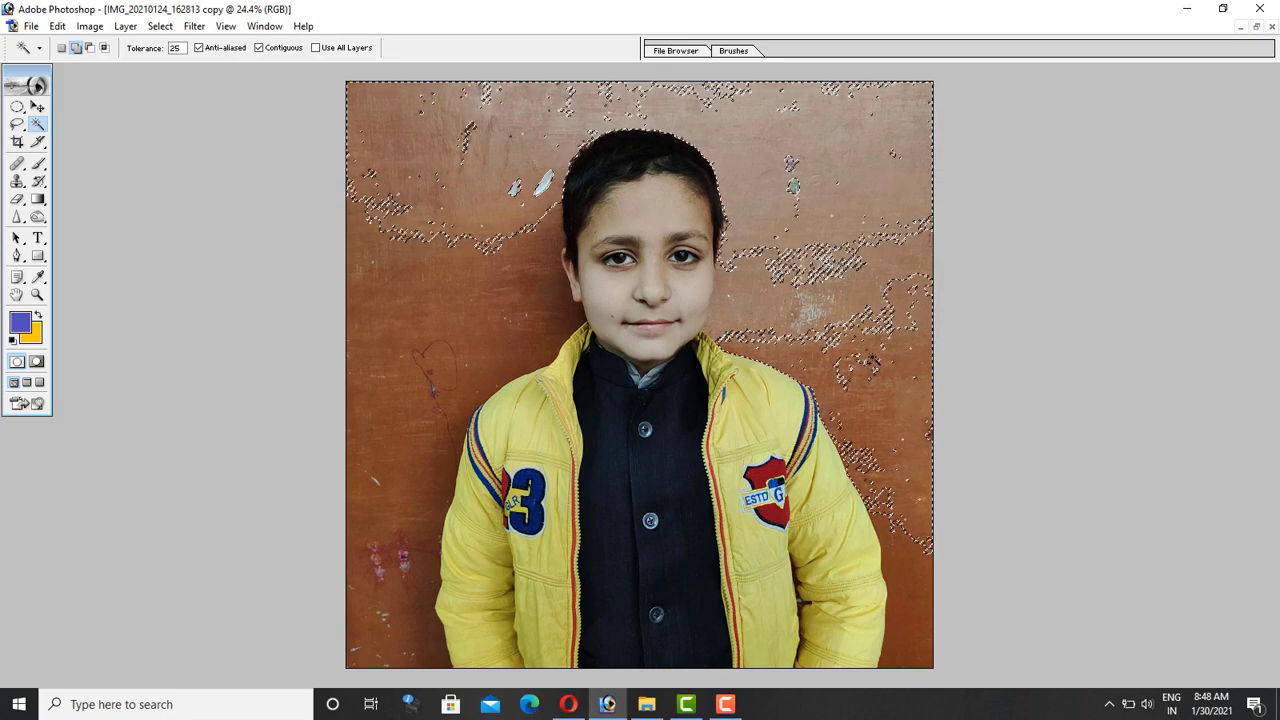
click(846, 290)
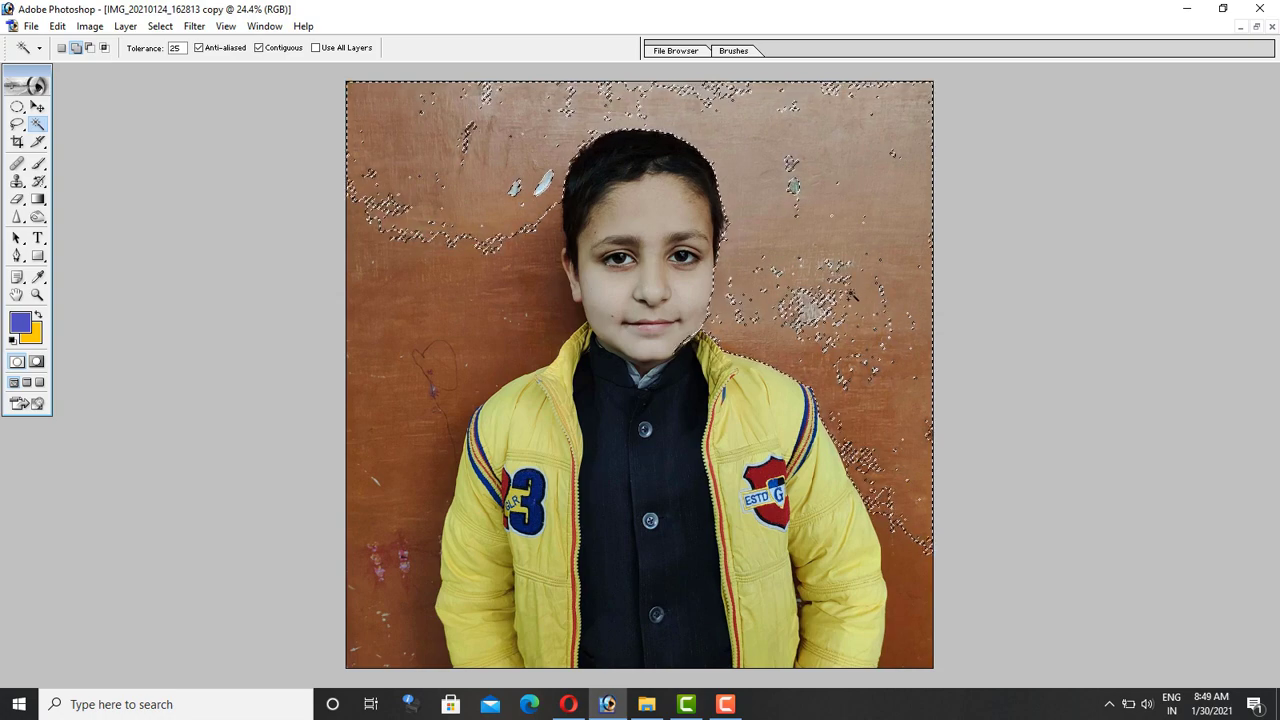
click(751, 341)
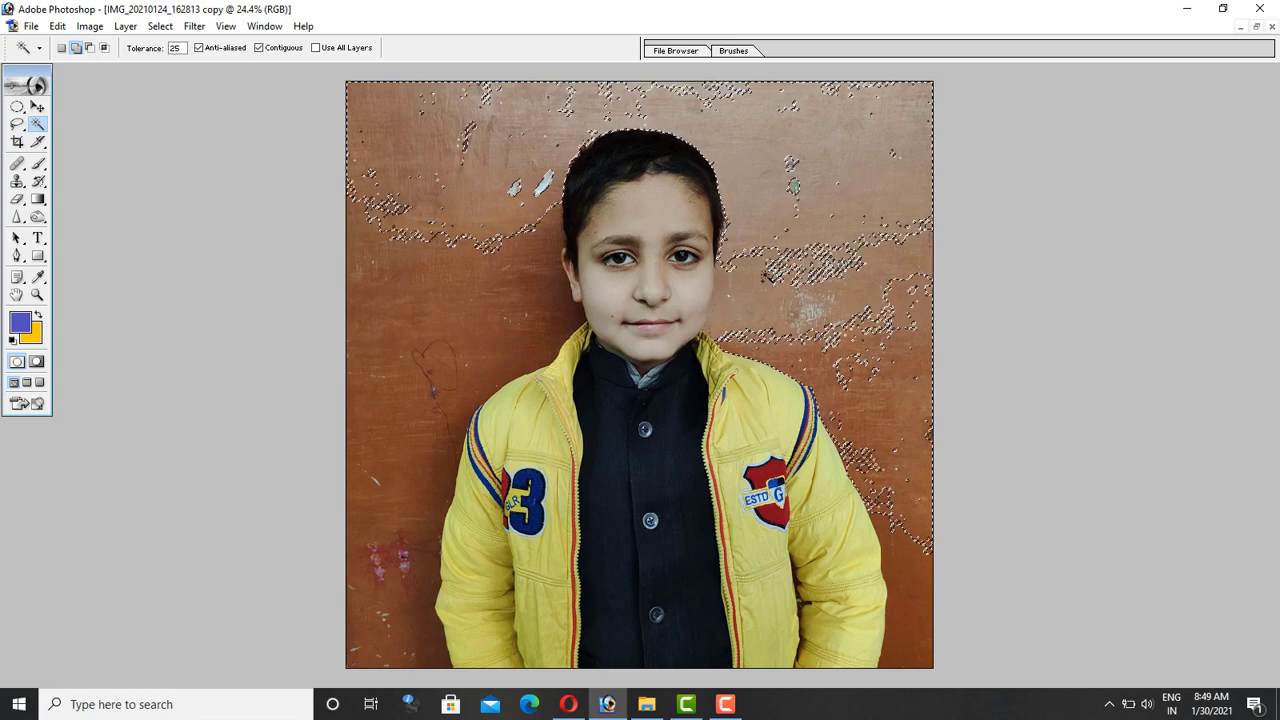
click(395, 457)
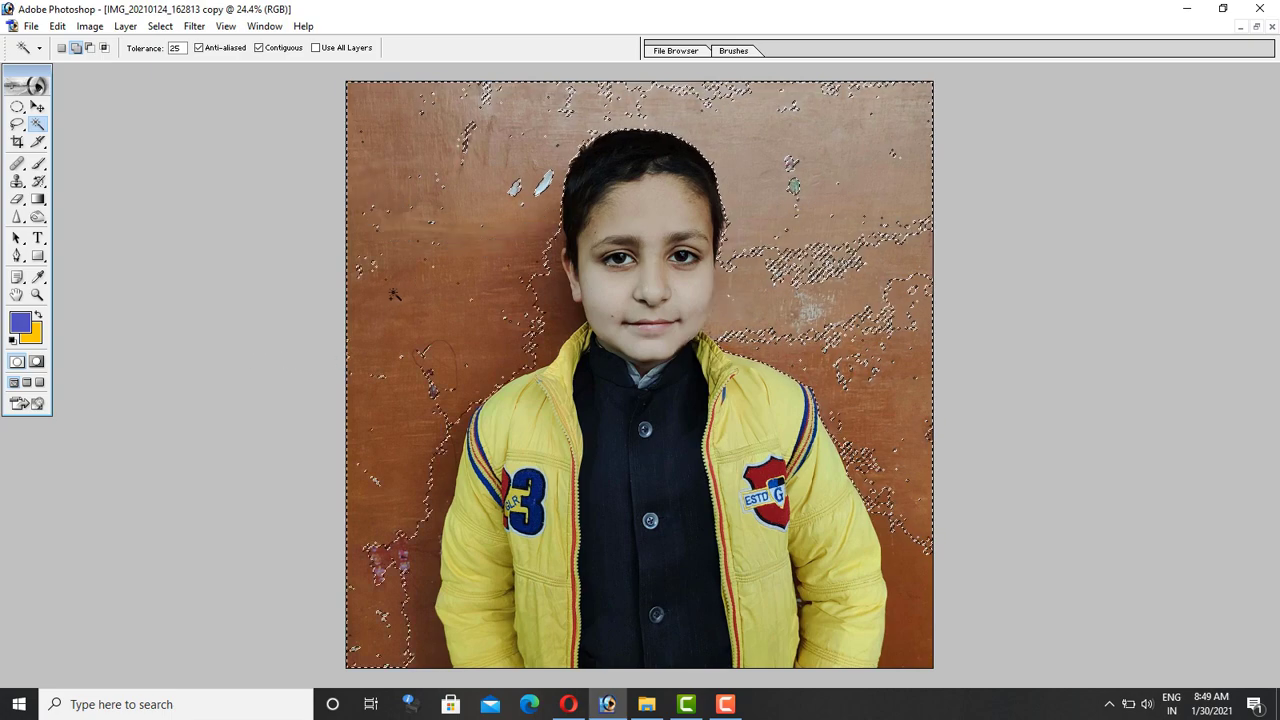
click(403, 566)
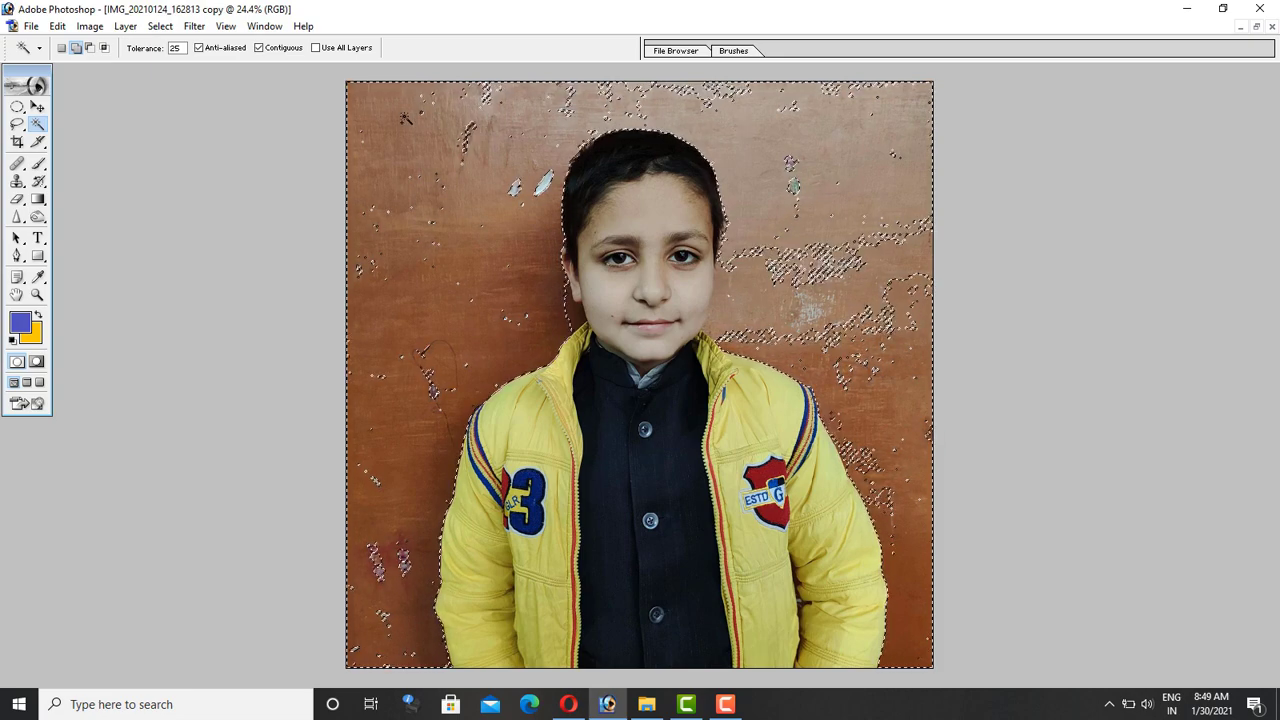
Add the leftover wall spots to the selection with the Elliptical Marquee and clear the selected wall to the yellow-orange background colour.
click(15, 108)
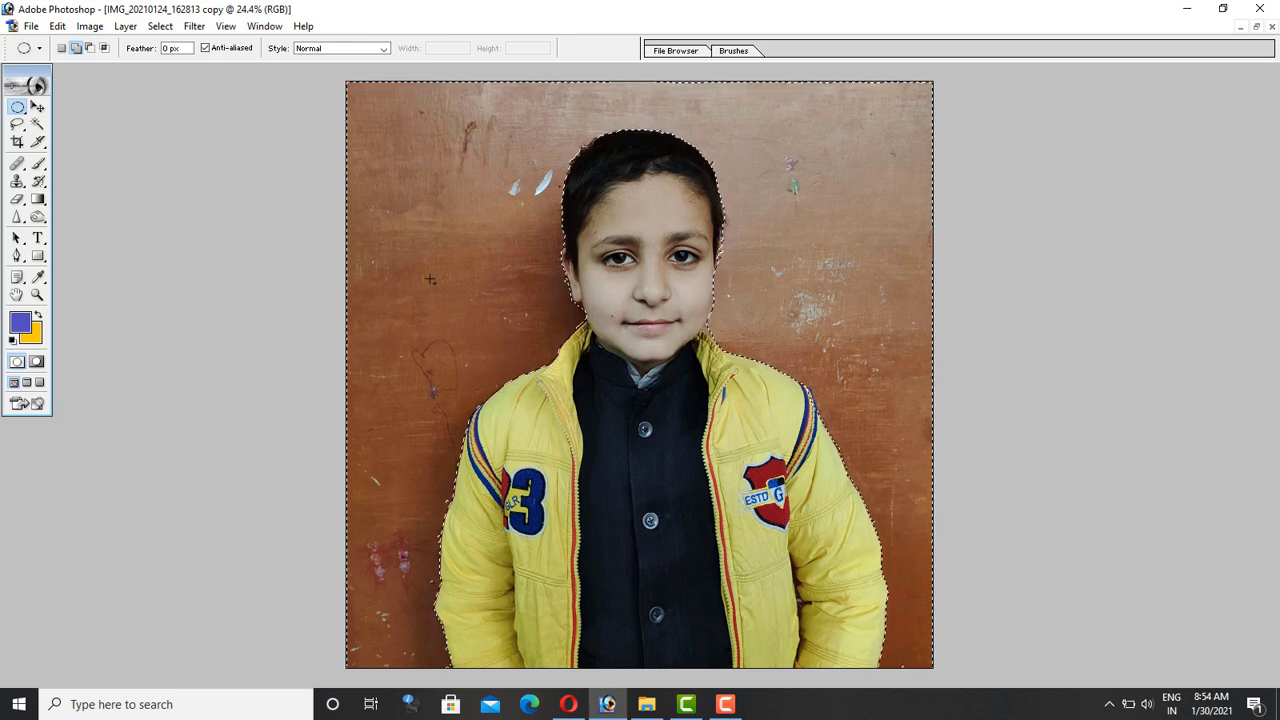
click(37, 106)
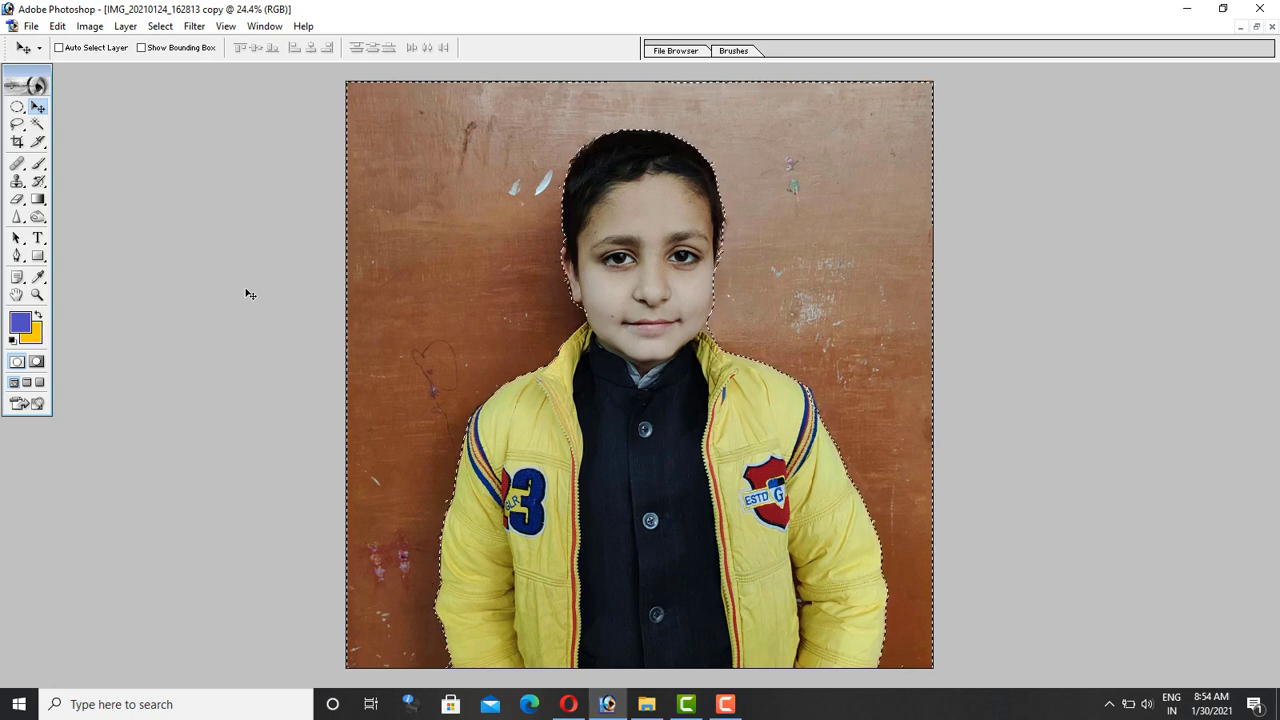
key(Delete)
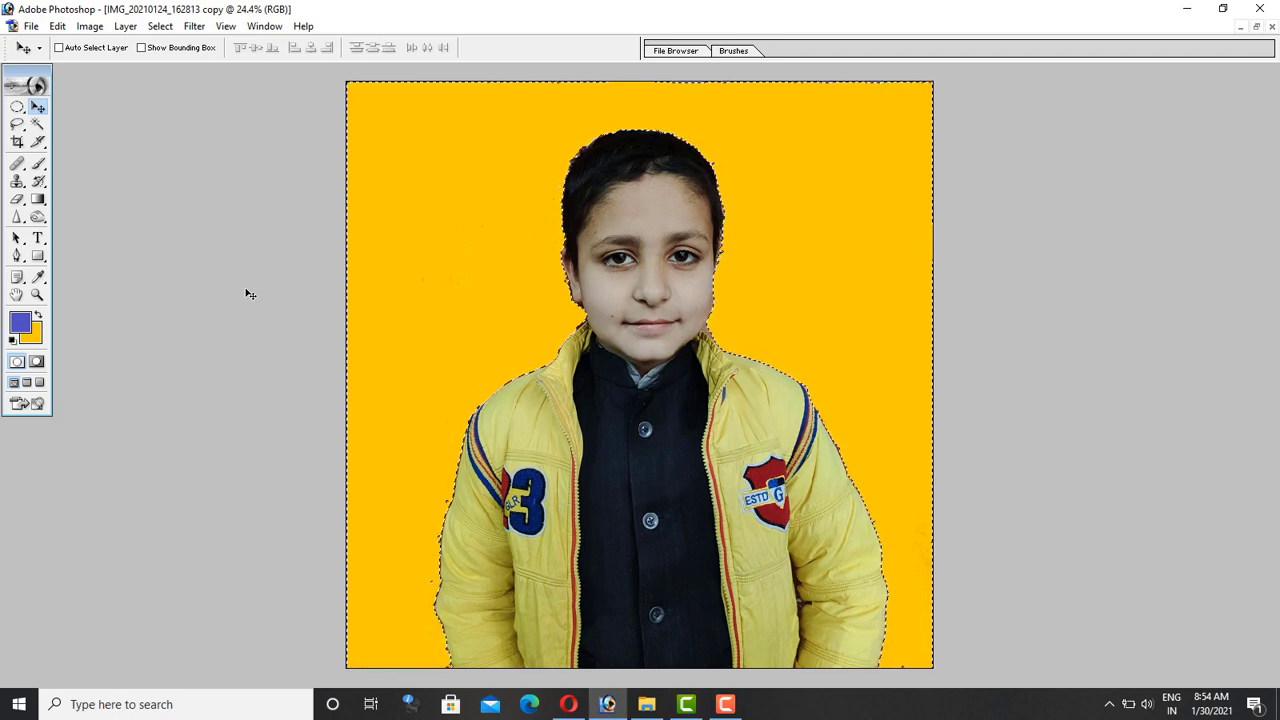
Set the background colour to red E61742 and fill the selected backdrop with it, followed by a fill with the blue foreground colour.
click(38, 340)
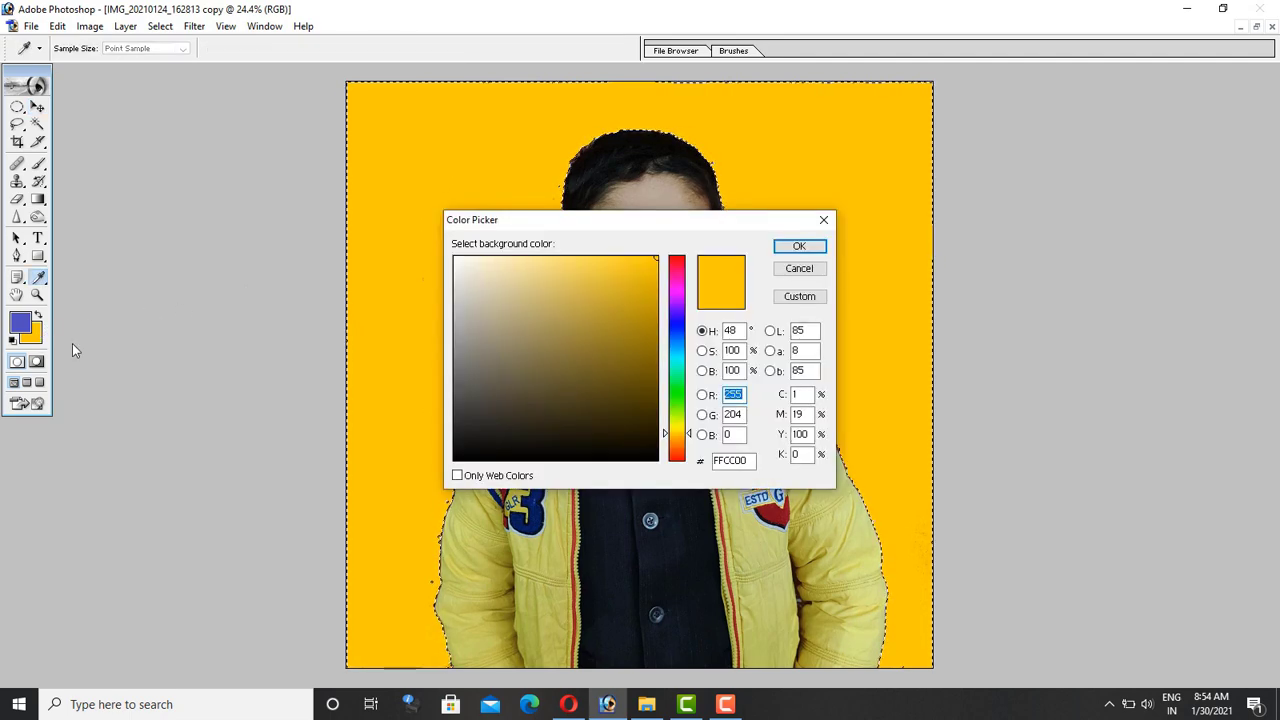
click(680, 265)
click(637, 276)
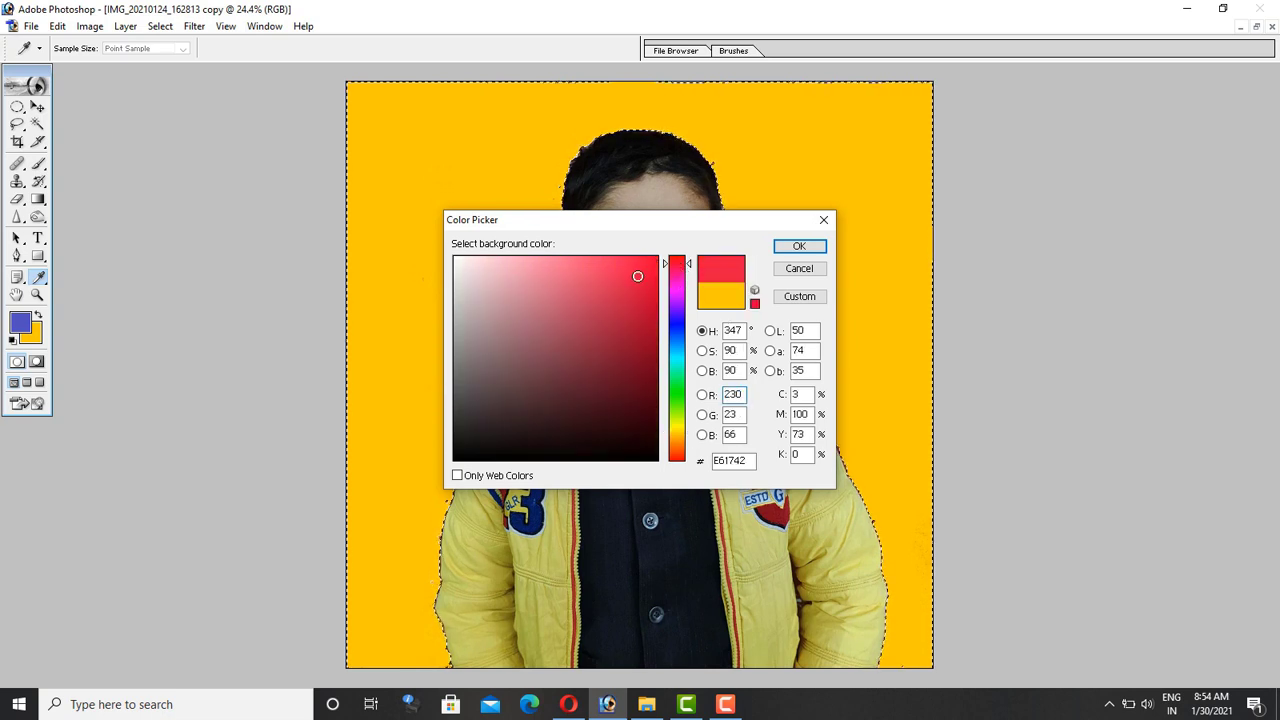
click(824, 246)
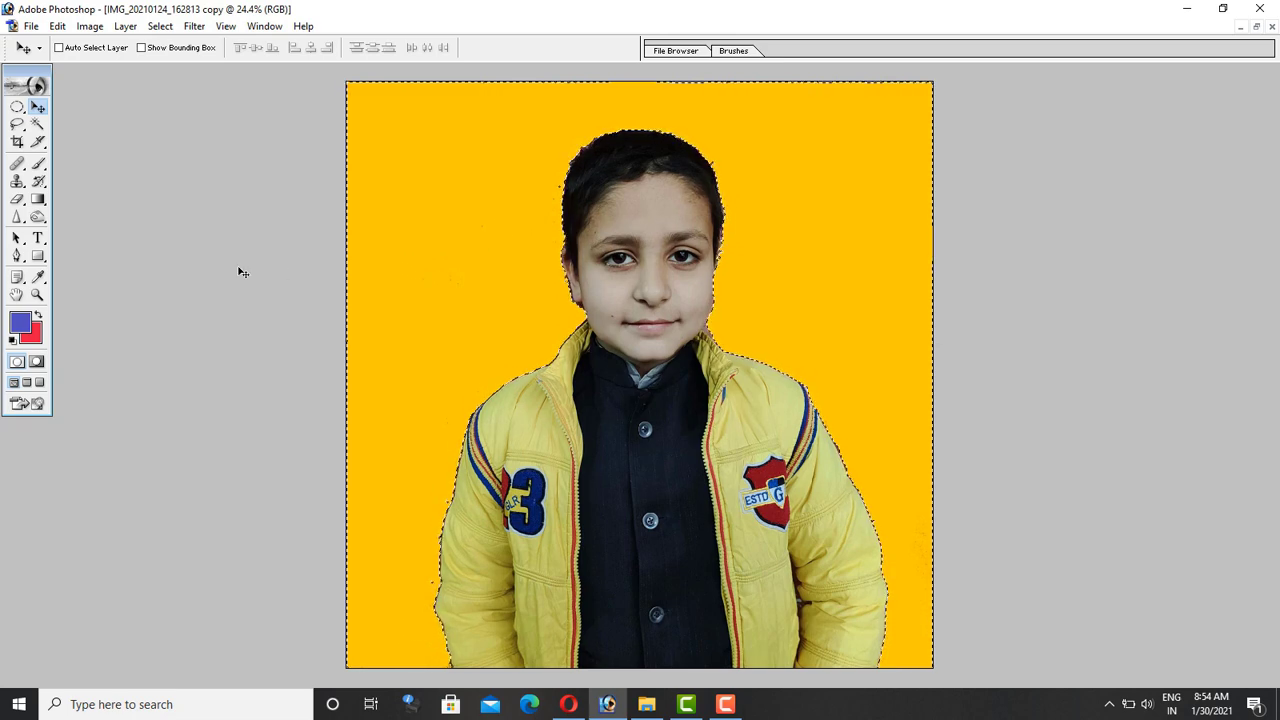
key(ctrl+BackSpace)
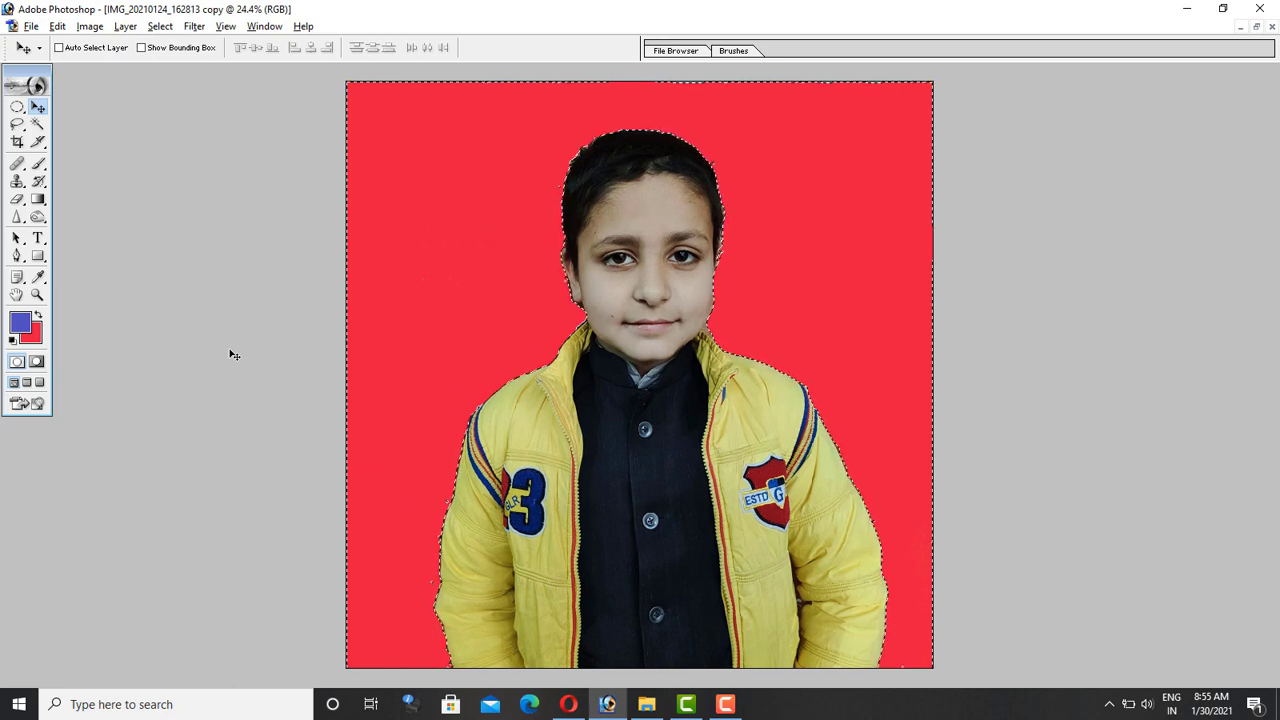
key(alt+BackSpace)
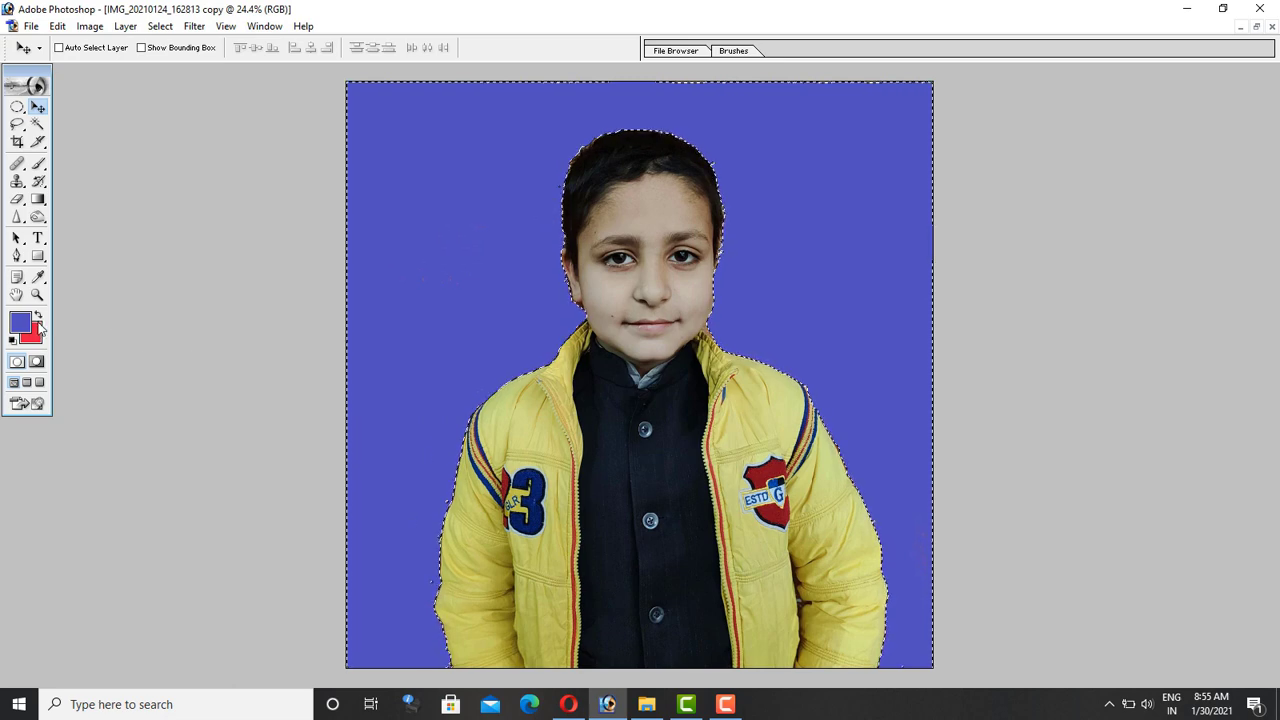
Set the foreground colour to yellow EDEF40 and fill the selected backdrop with it.
click(24, 324)
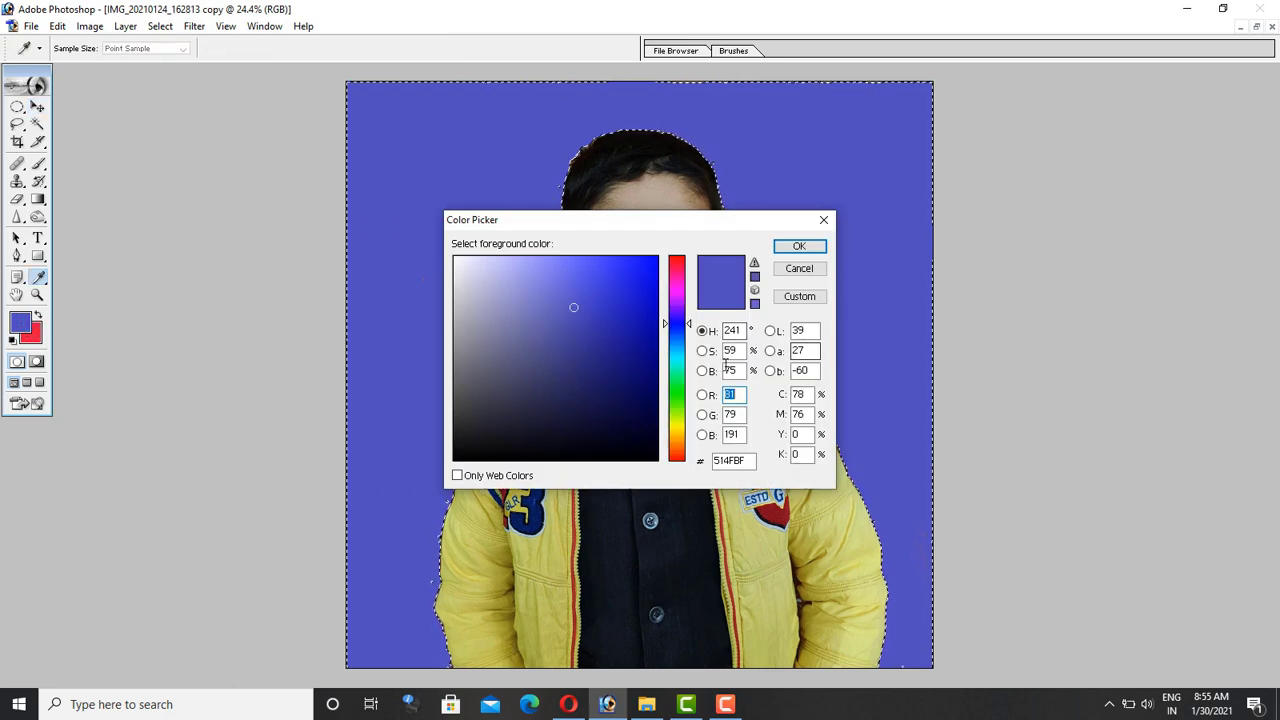
click(677, 424)
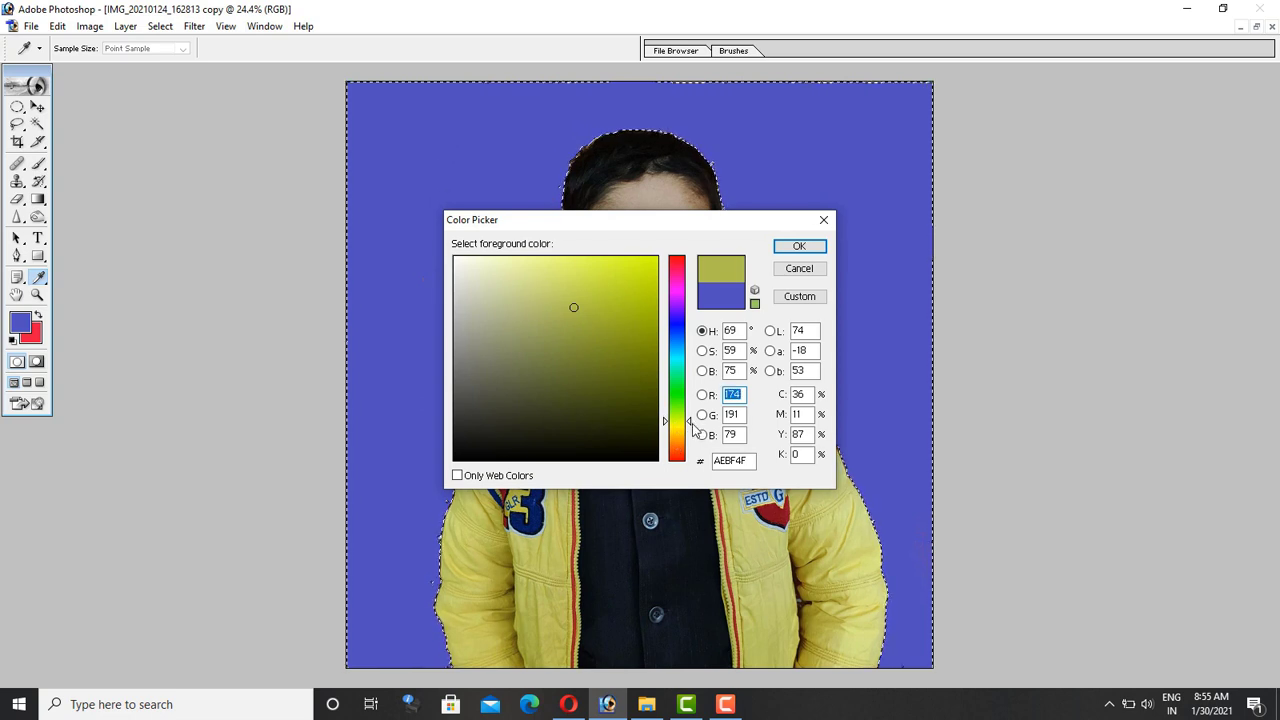
text(190)
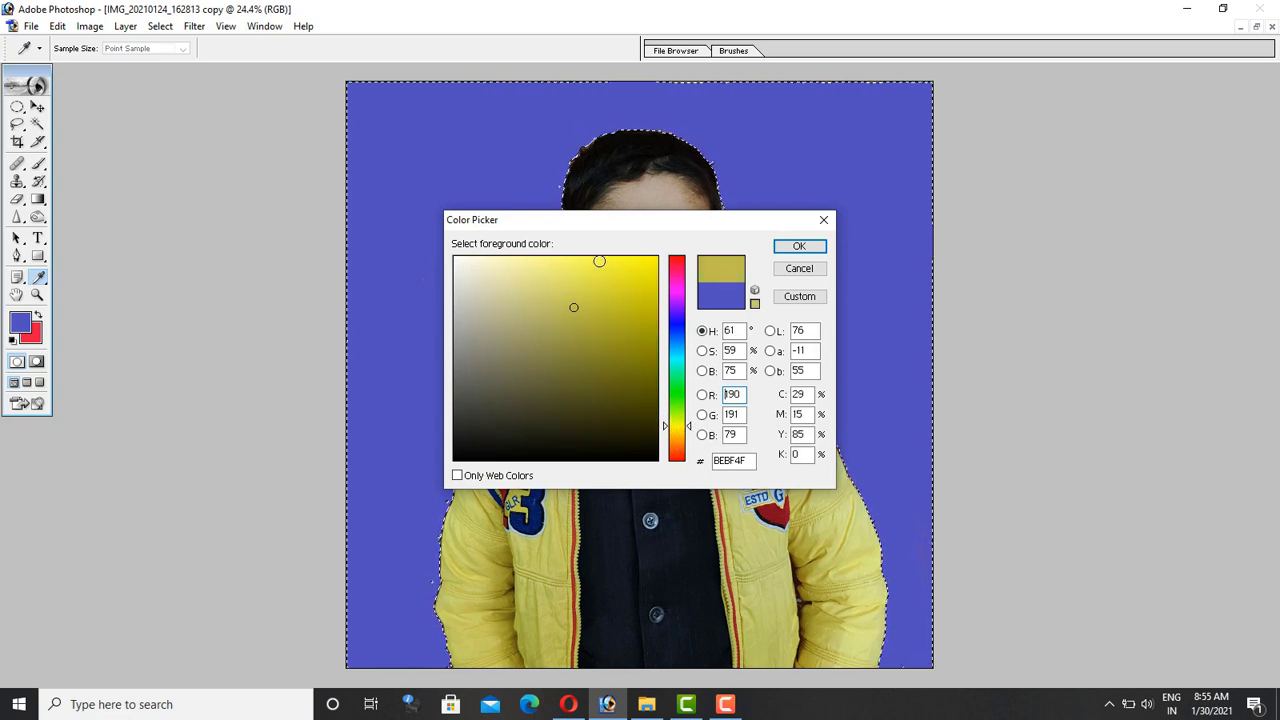
click(603, 268)
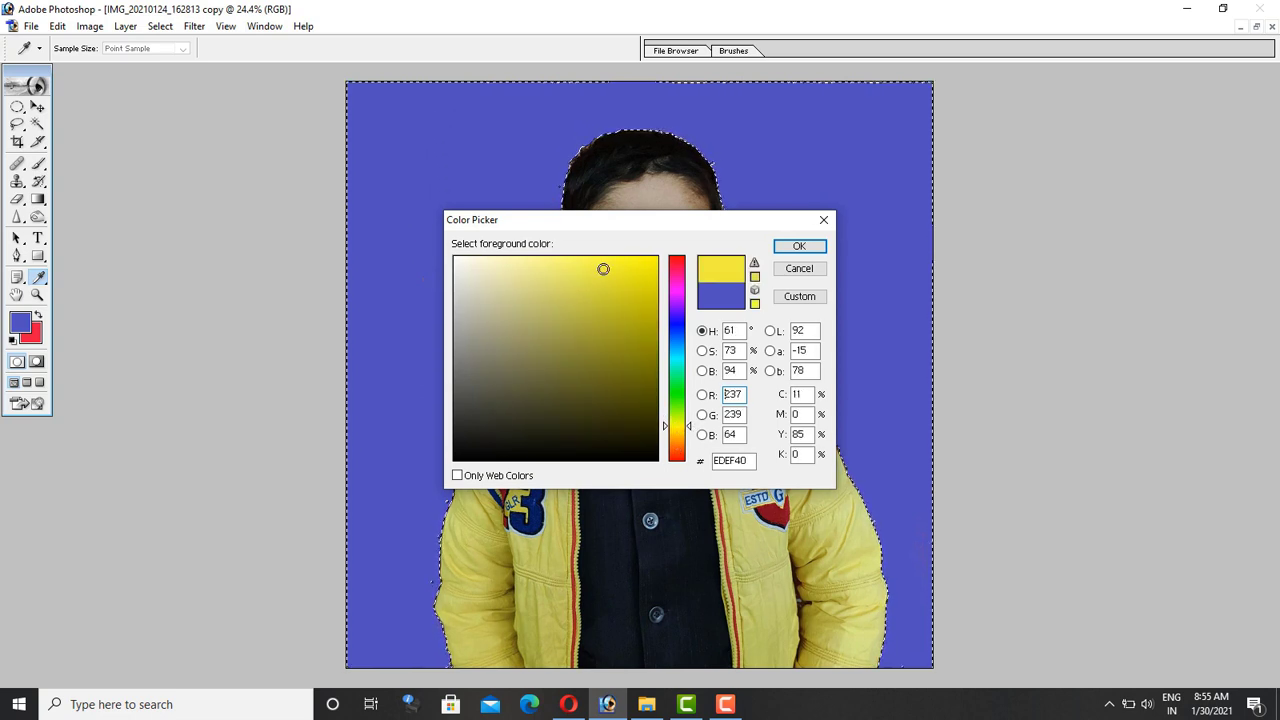
click(798, 246)
key(v)
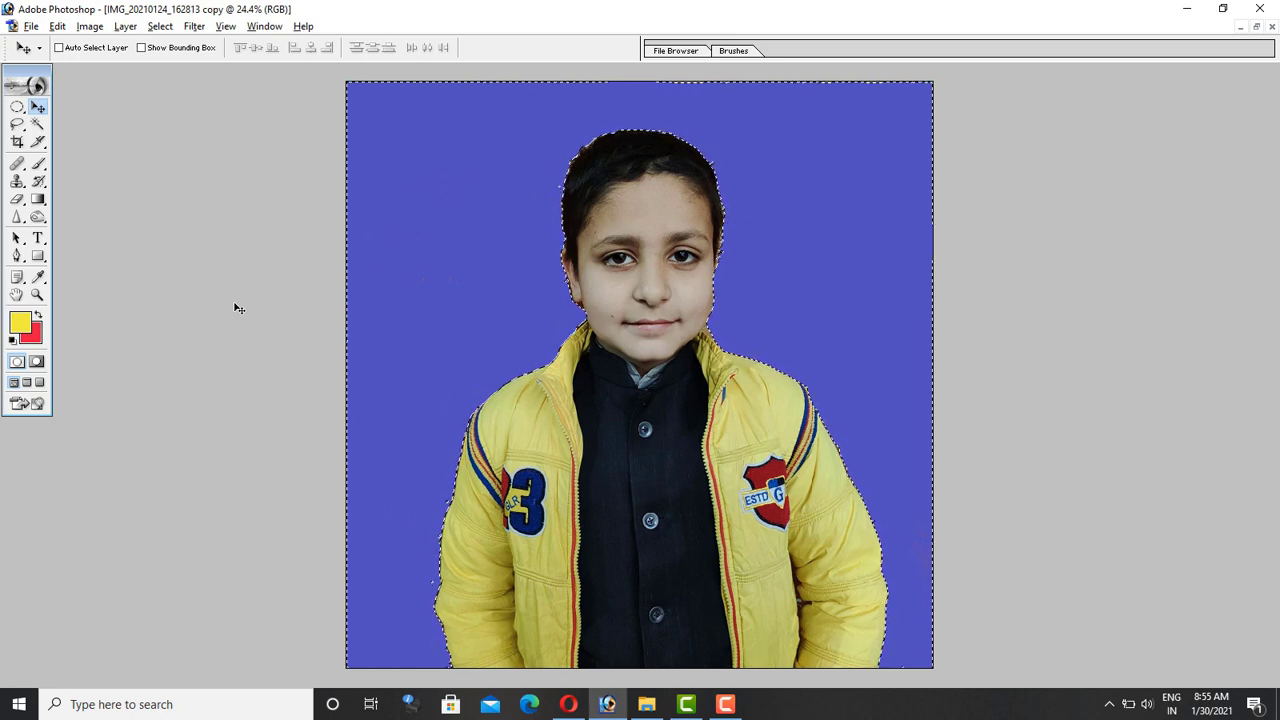
key(alt+BackSpace)
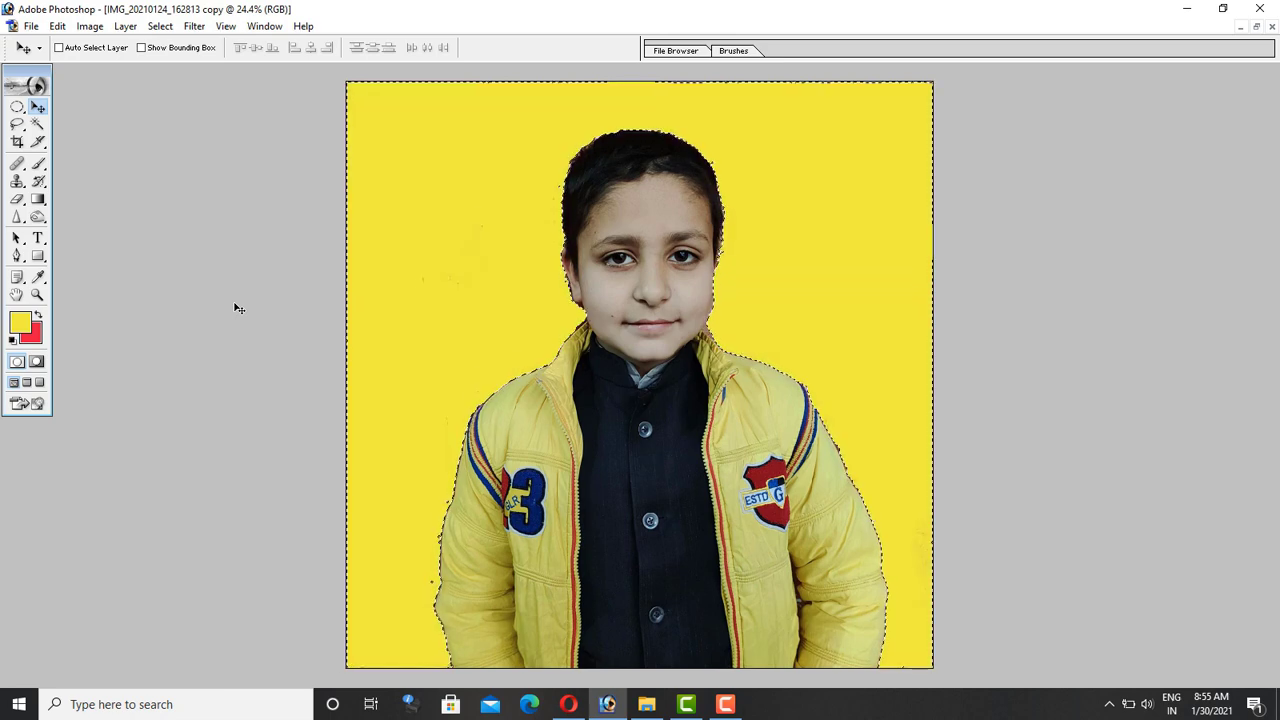